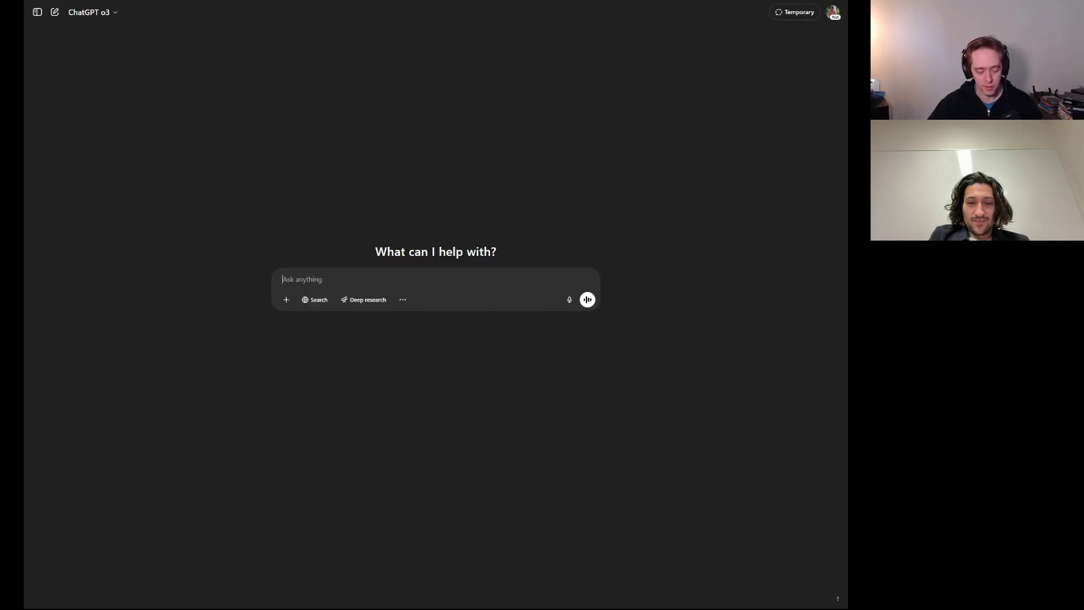
Send o3 the detailed prompt for a single-file Three.js procedurally generated 3D planet page.
key("ctrl+v")
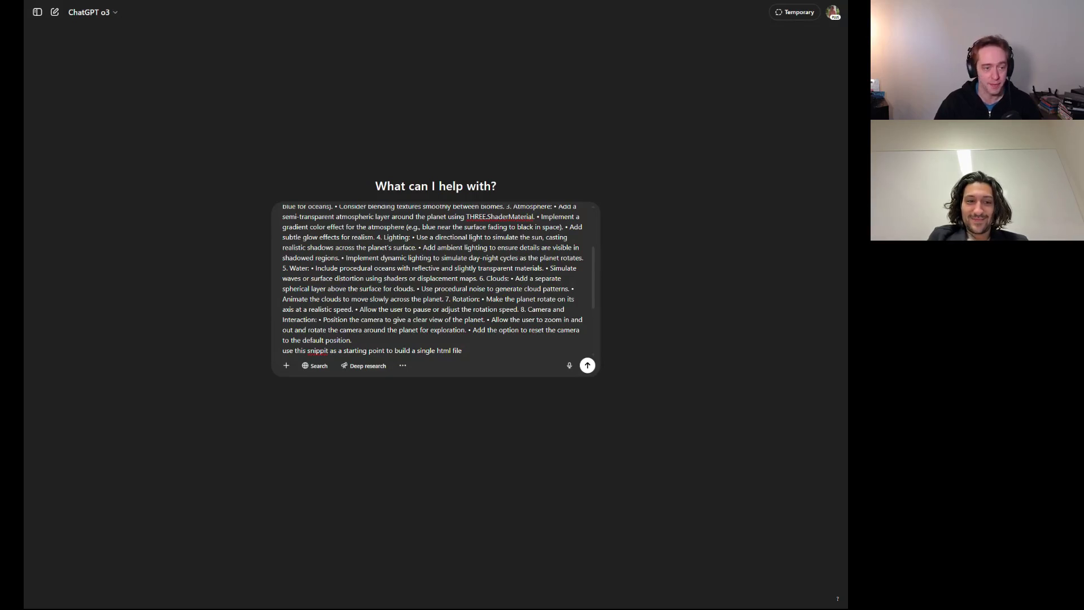
left_click(594, 370)
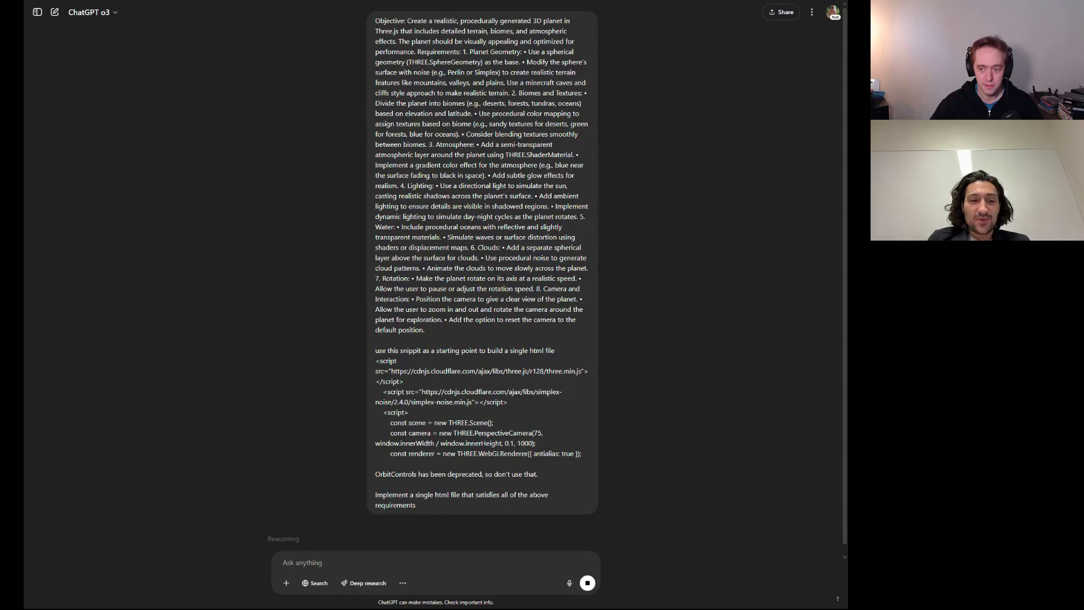
scroll(261, 383, "down", 1)
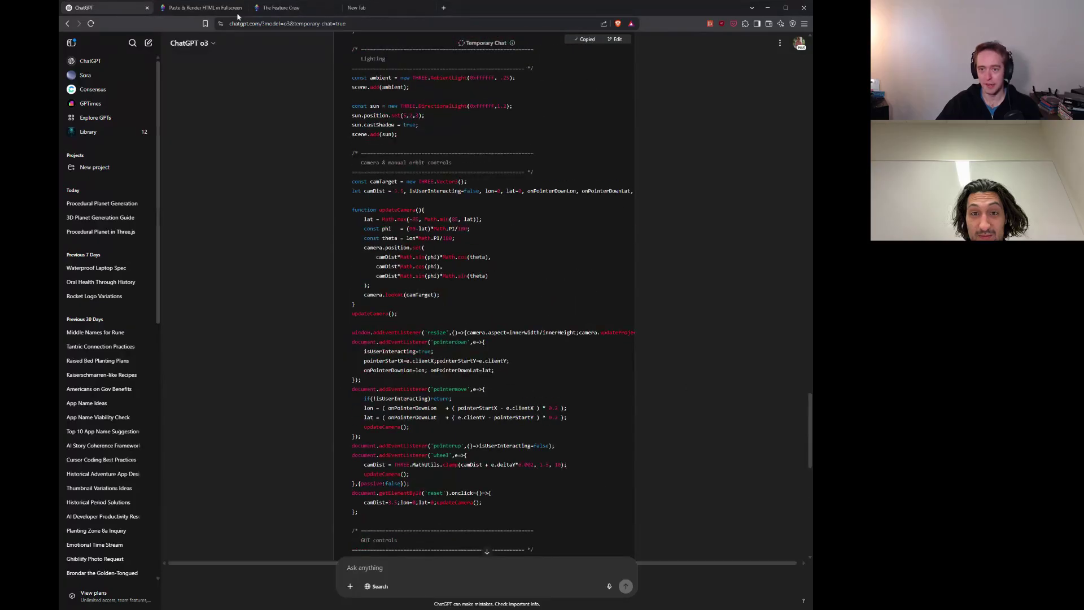
Show the rendered planet, set its elevation to 0.12 and its sea level to -0.02.
left_click(224, 8)
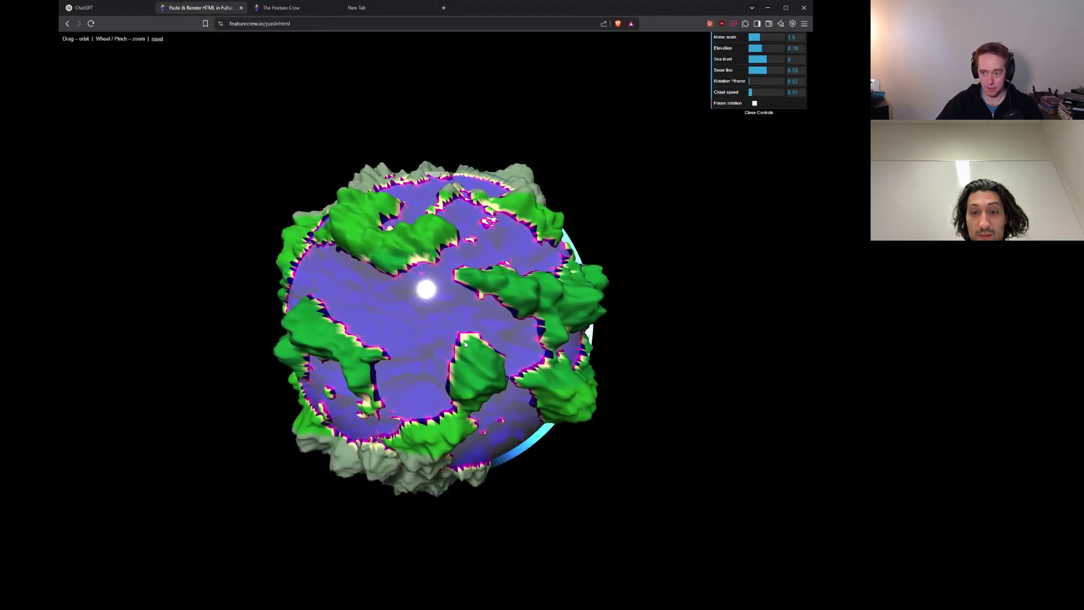
scroll(481, 313, "up", 3)
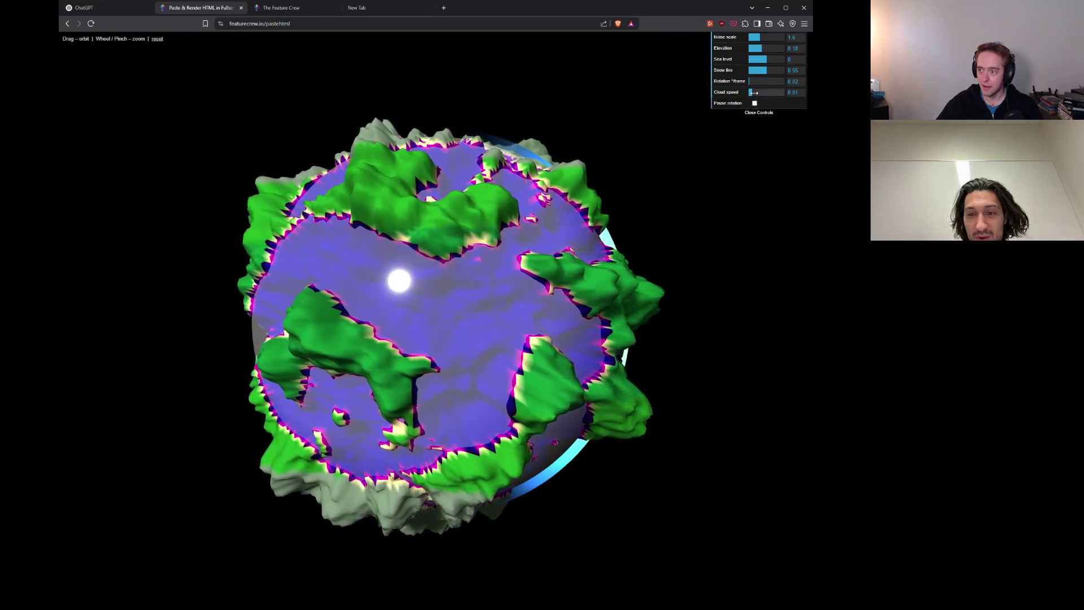
left_click_drag(760, 49, 753, 50)
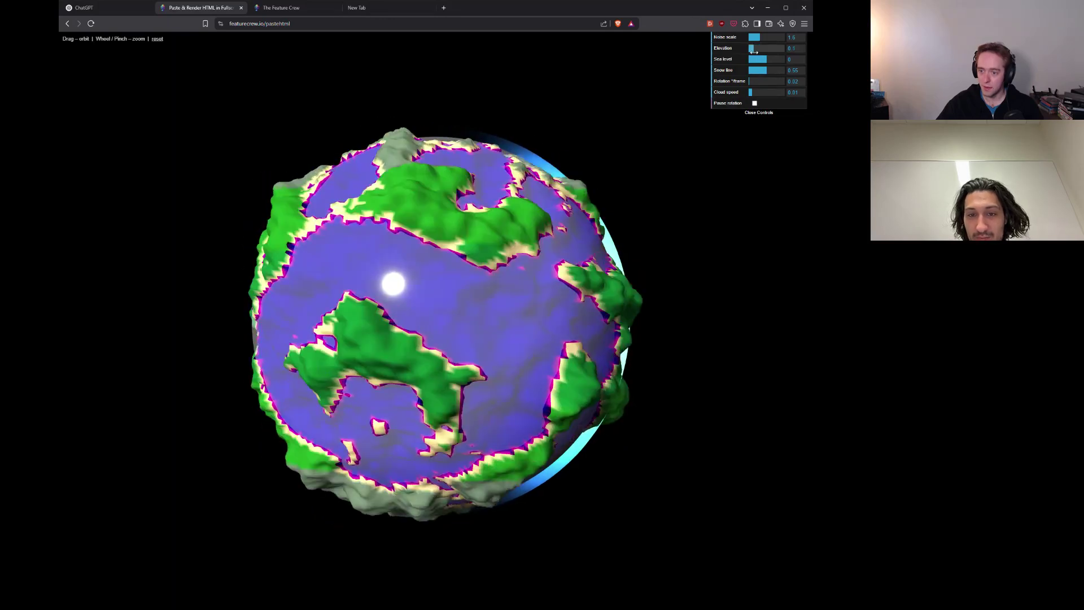
left_click(754, 49)
left_click(758, 60)
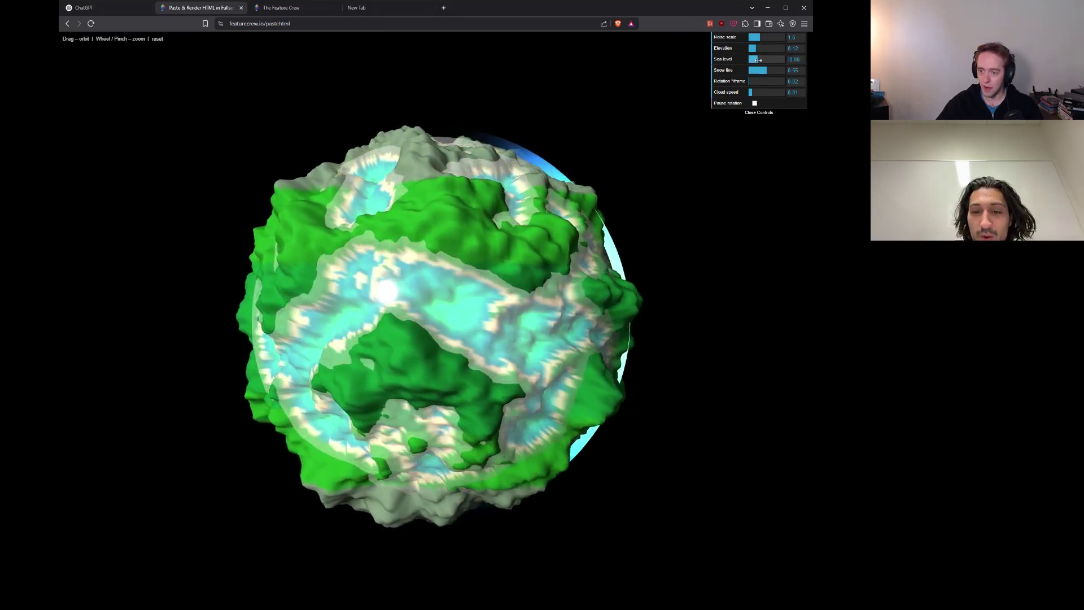
left_click_drag(758, 60, 763, 60)
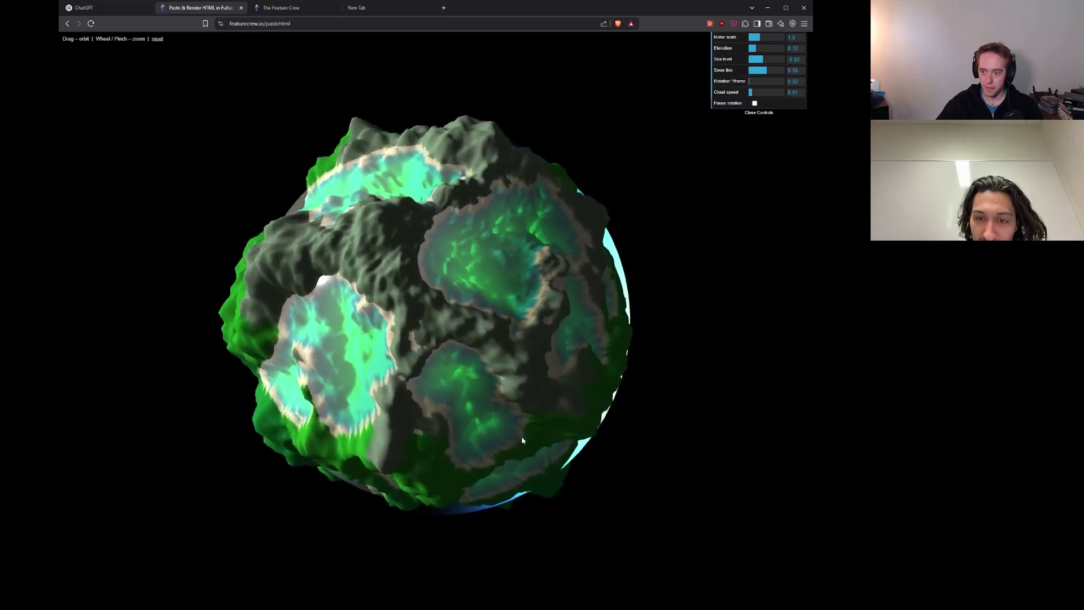
Set cloud speed to 0, raise elevation to 0.13, and tilt the planet to center the crater.
scroll(463, 269, "up", 5)
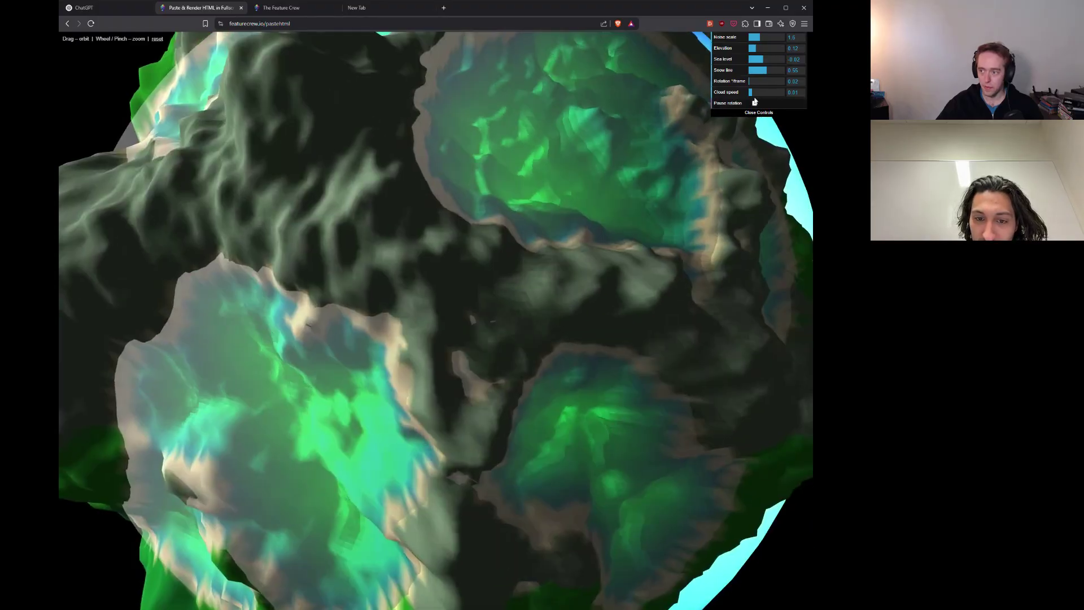
mouse_move(751, 92)
left_mouse_down()
mouse_move(773, 92)
mouse_move(749, 92)
left_mouse_up()
scroll(566, 232, "down", 5)
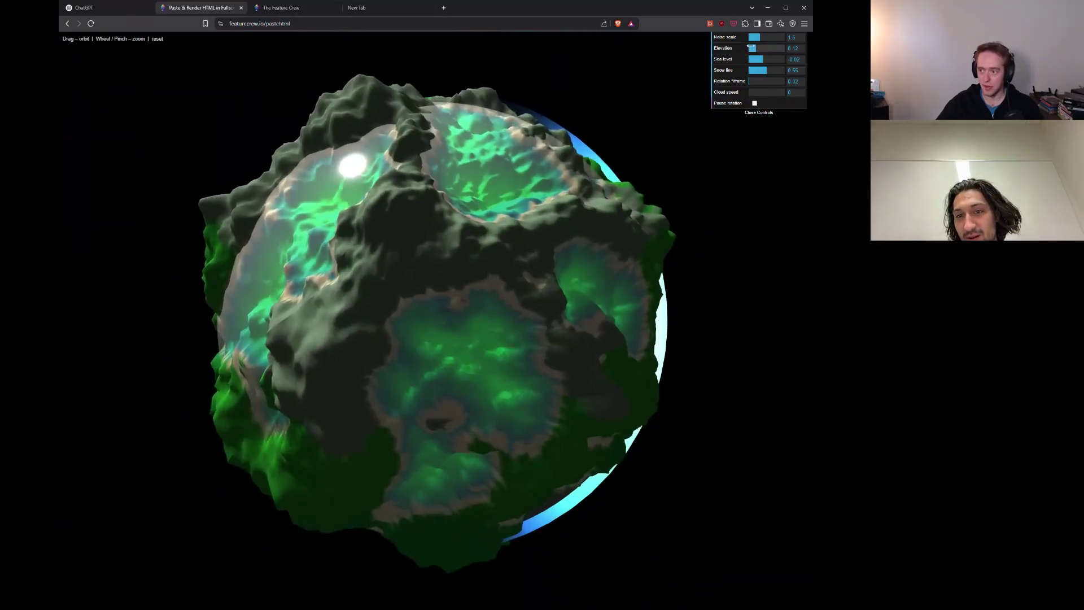
left_click_drag(751, 48, 756, 51)
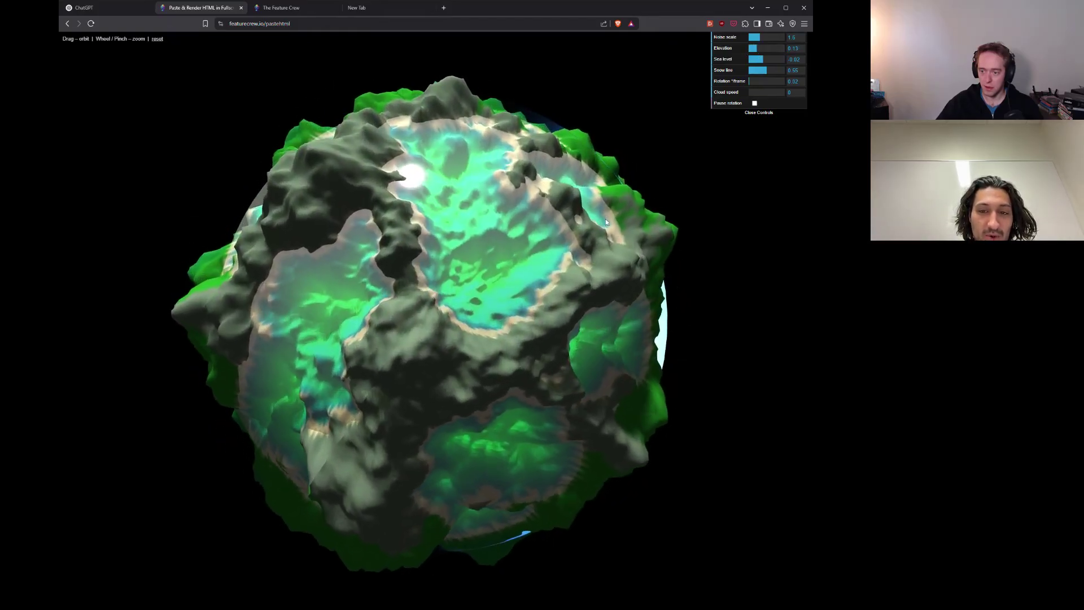
scroll(538, 209, "up", 4)
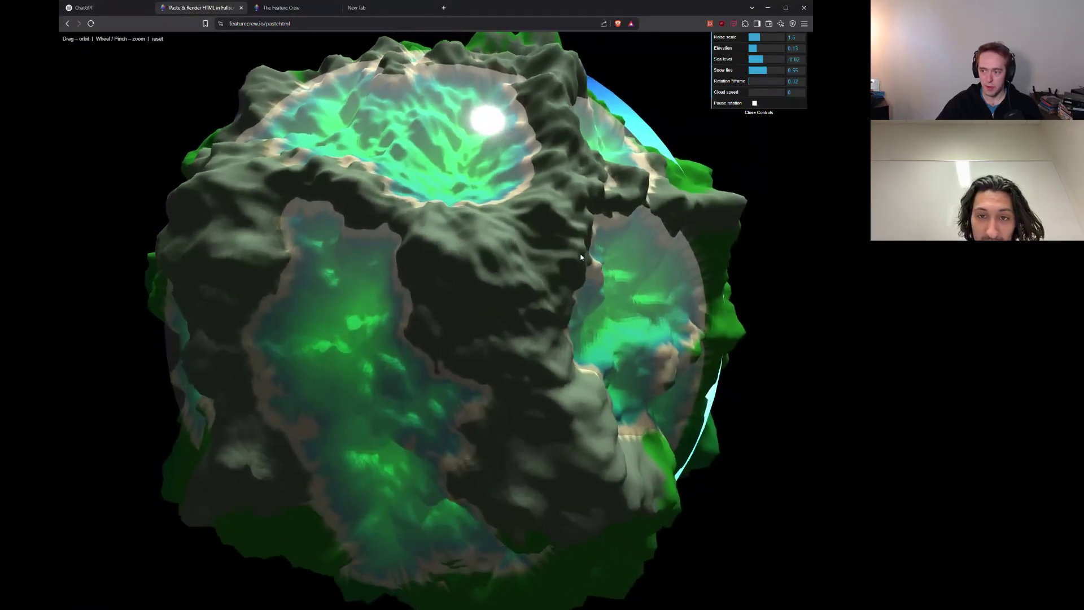
left_click_drag(581, 257, 678, 280)
scroll(572, 287, "down", 3)
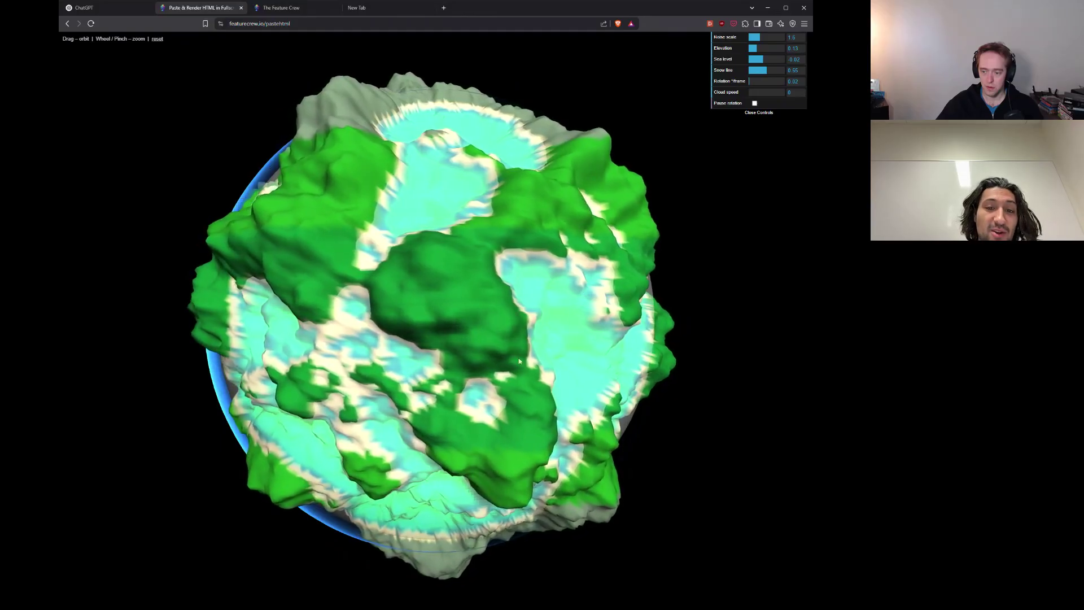
left_click_drag(512, 373, 551, 284)
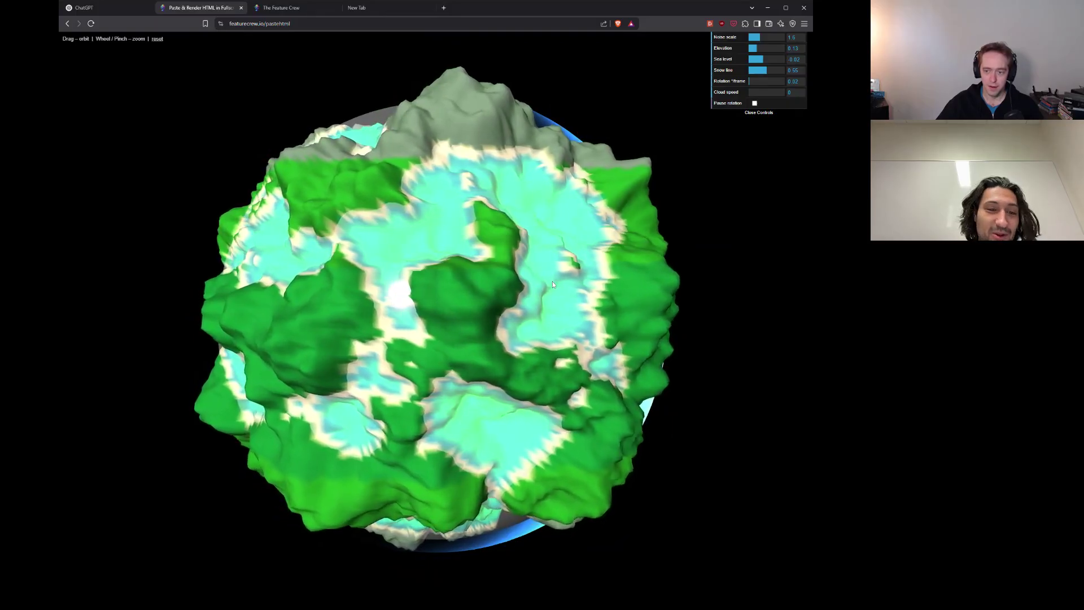
left_click_drag(552, 284, 510, 289)
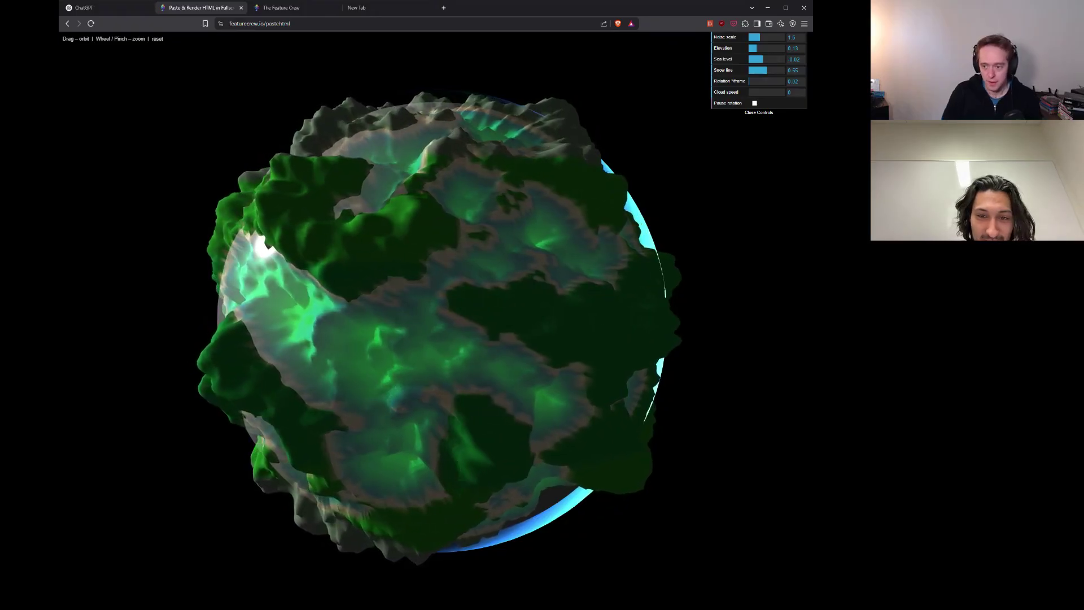
left_click_drag(592, 248, 451, 248)
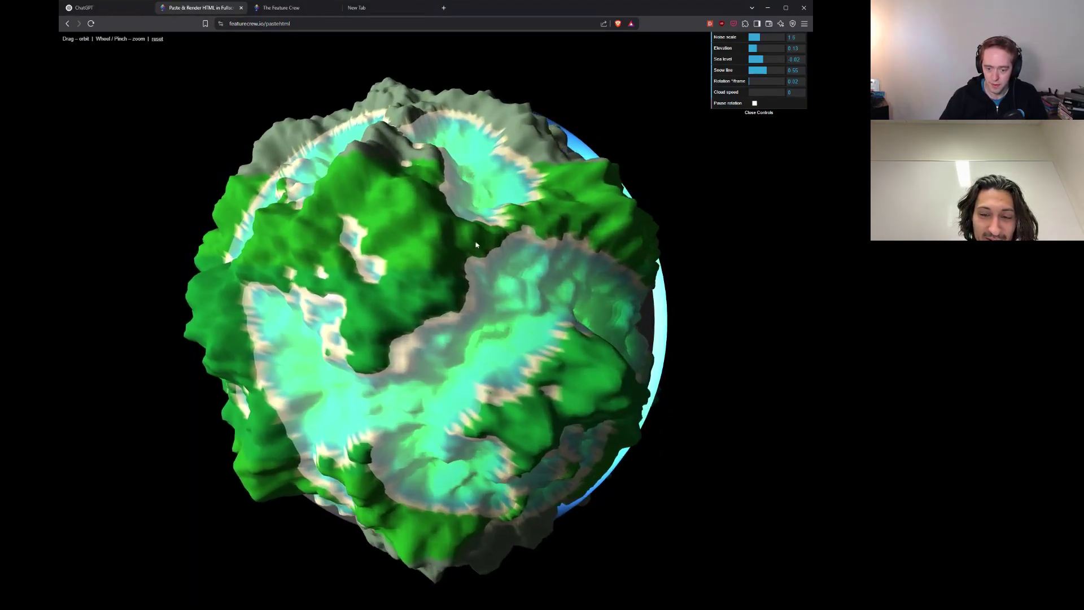
left_click_drag(489, 255, 483, 277)
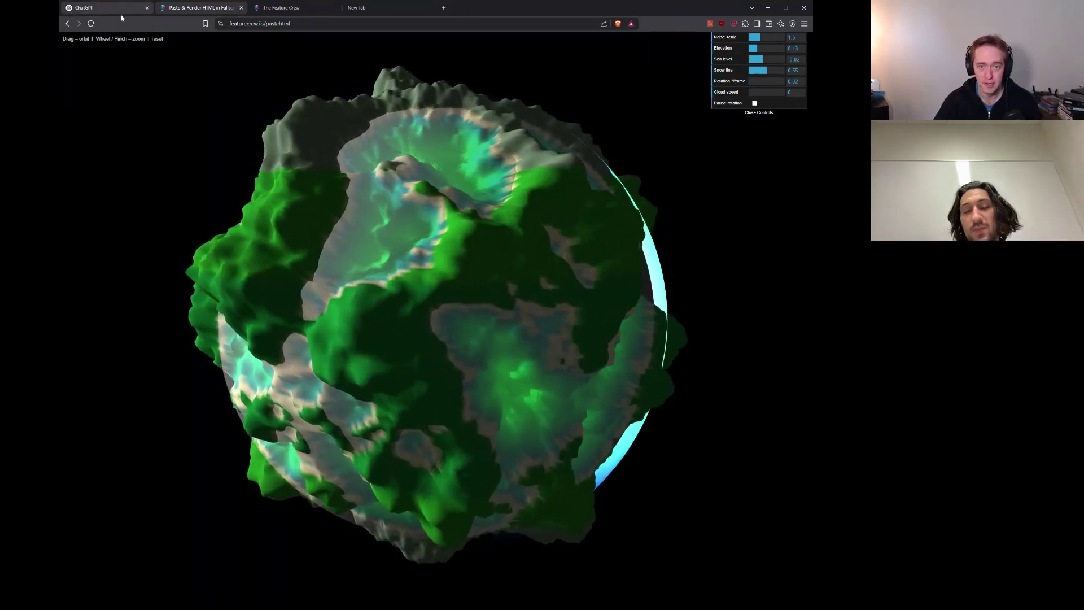
Send o3 the planet screenshot requesting cloud-height and atmosphere sliders, visible clouds and desert biomes.
left_click(123, 11)
scroll(484, 293, "down", 15)
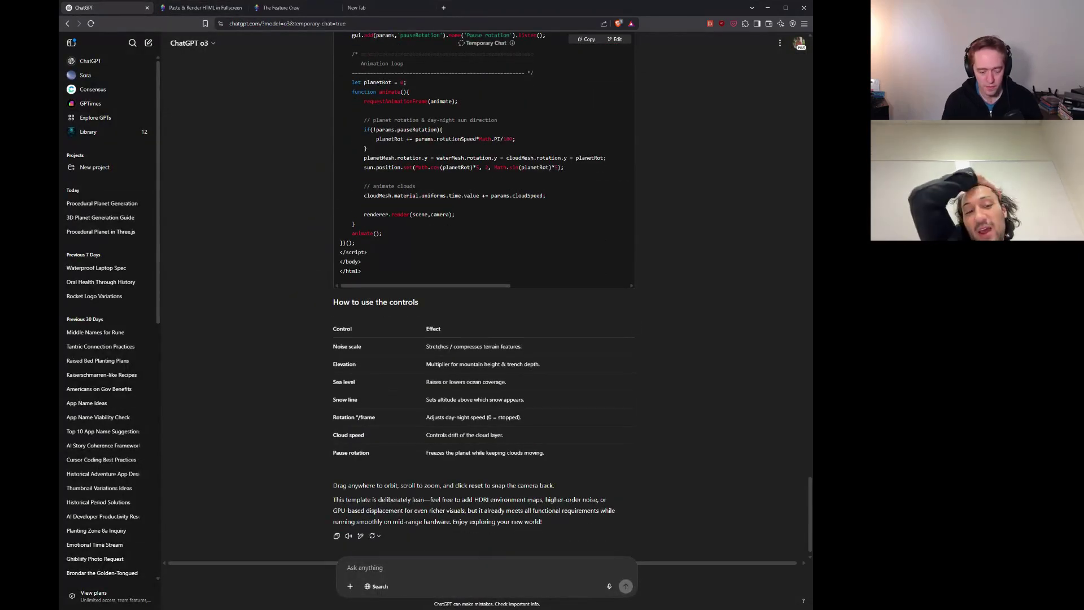
type("Gre")
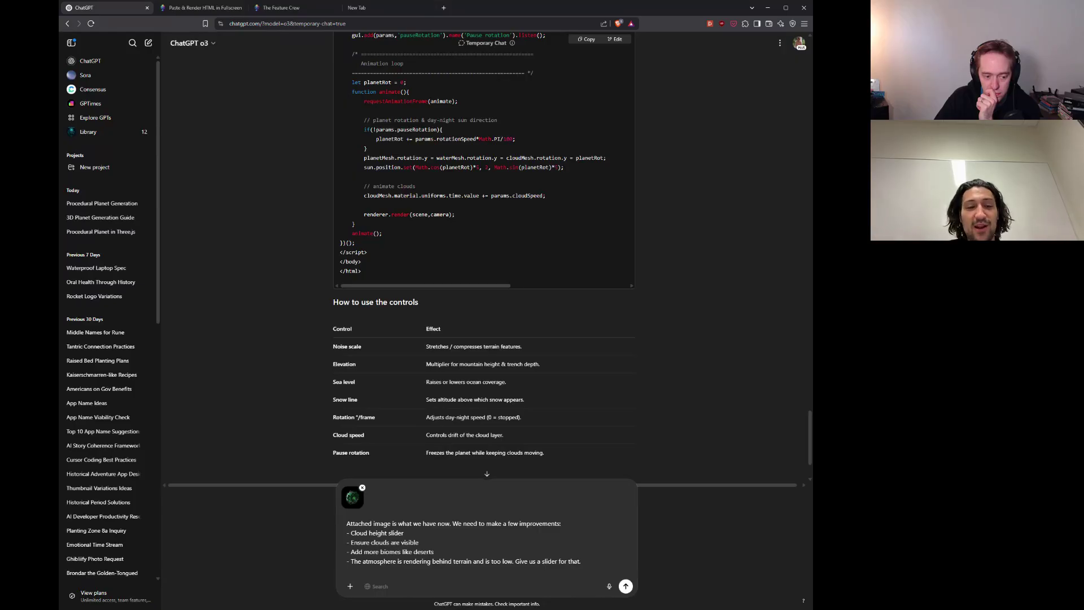
left_click(626, 586)
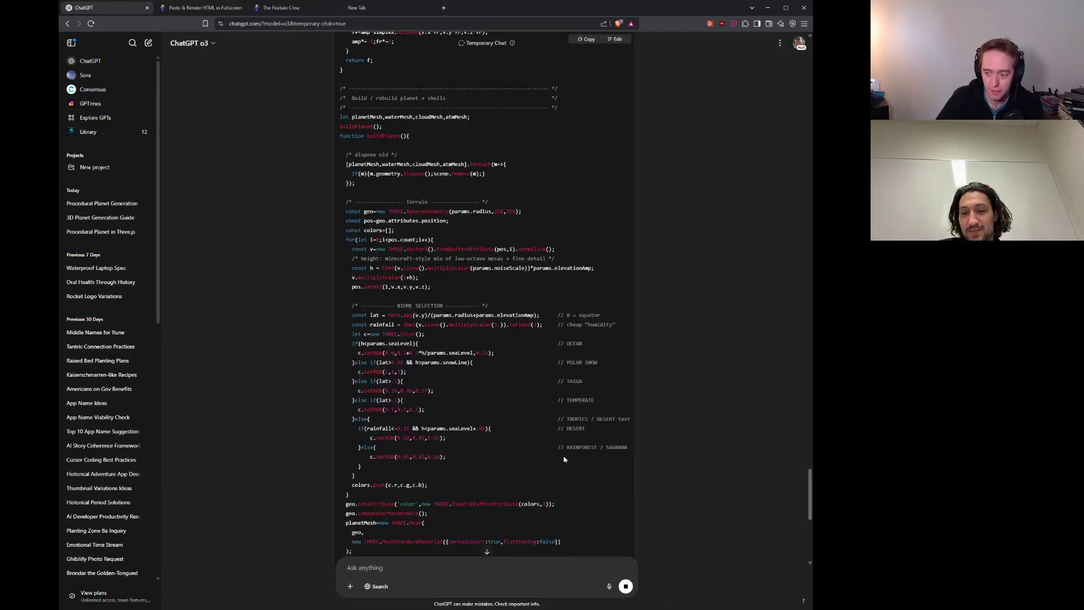
scroll(564, 459, "down", 2)
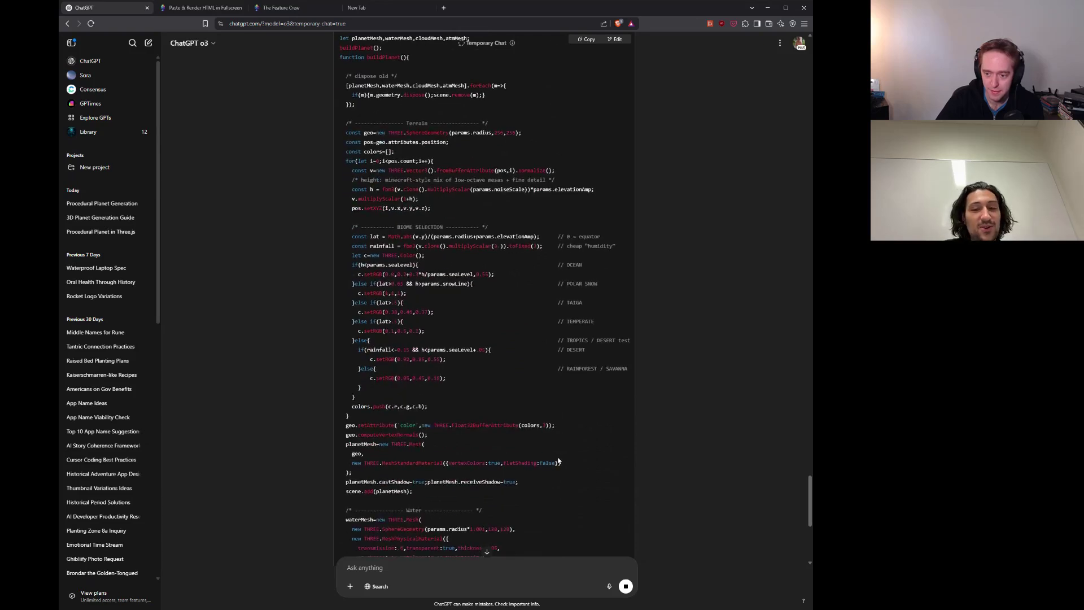
scroll(558, 460, "down", 5)
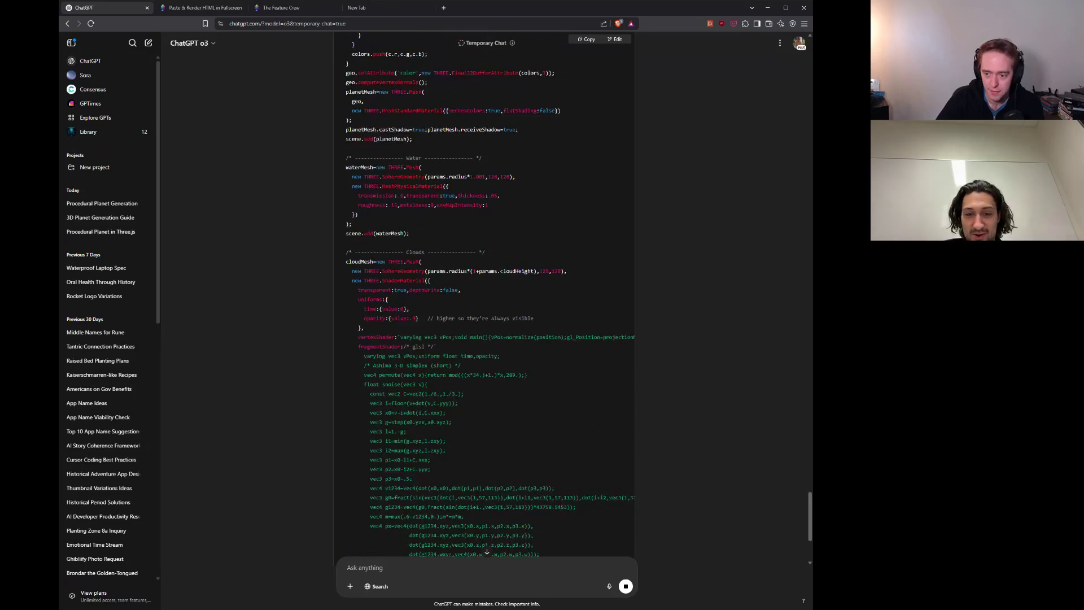
On the revised planet, set sea level to -0.045, elevation 0.125 and cloud height 0.04.
key("ctrl+Tab")
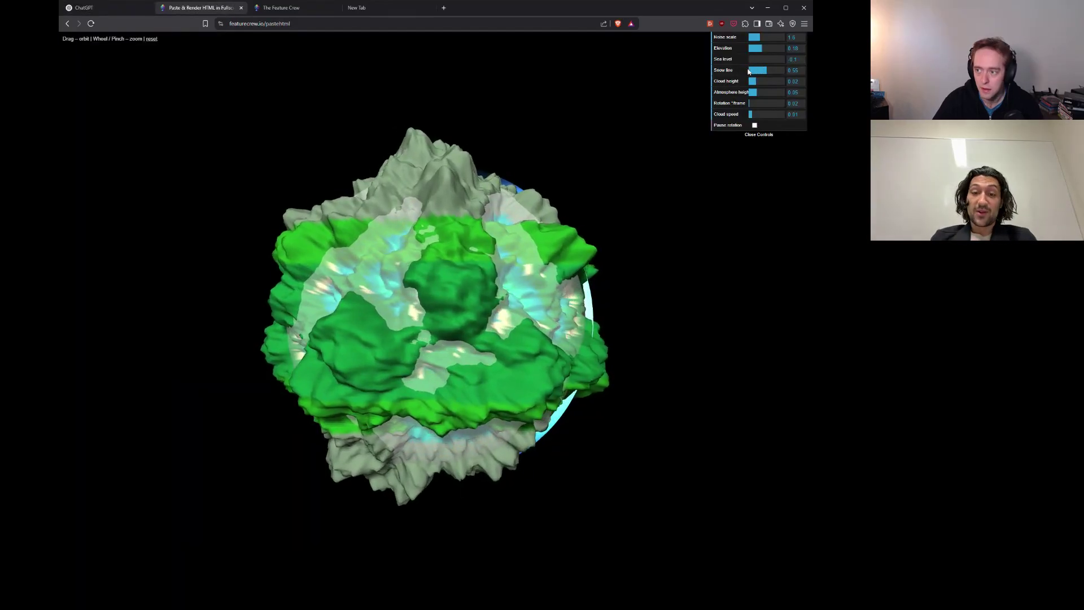
left_click(762, 58)
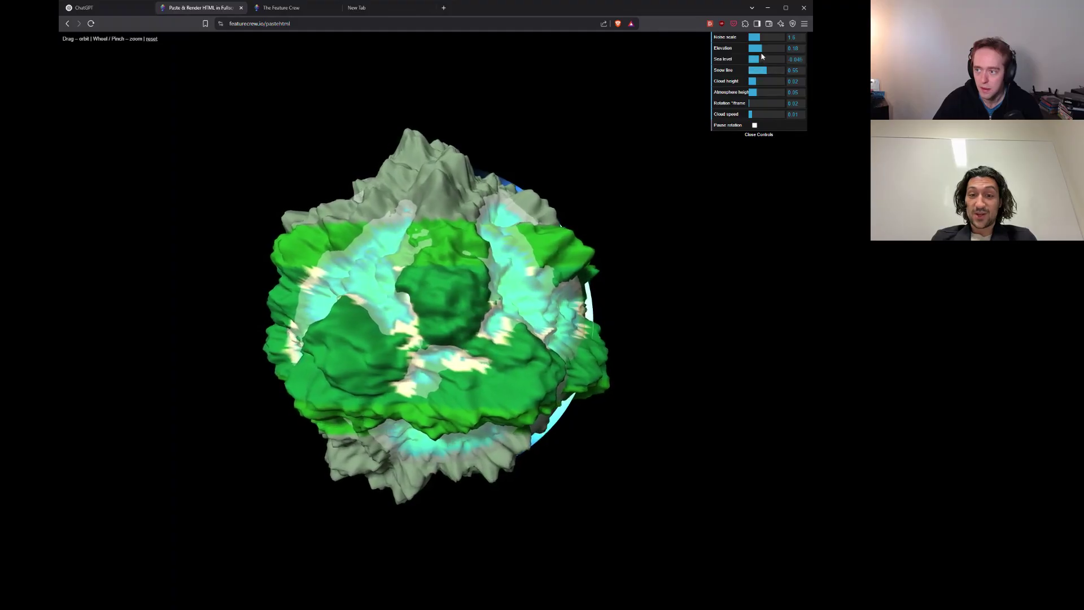
left_click(756, 48)
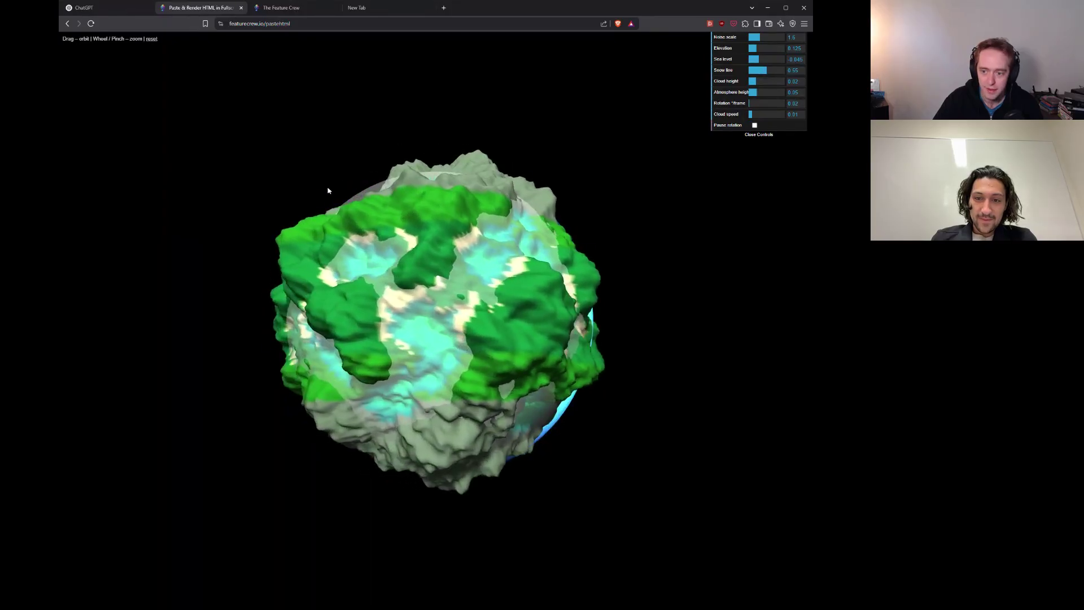
left_click(766, 83)
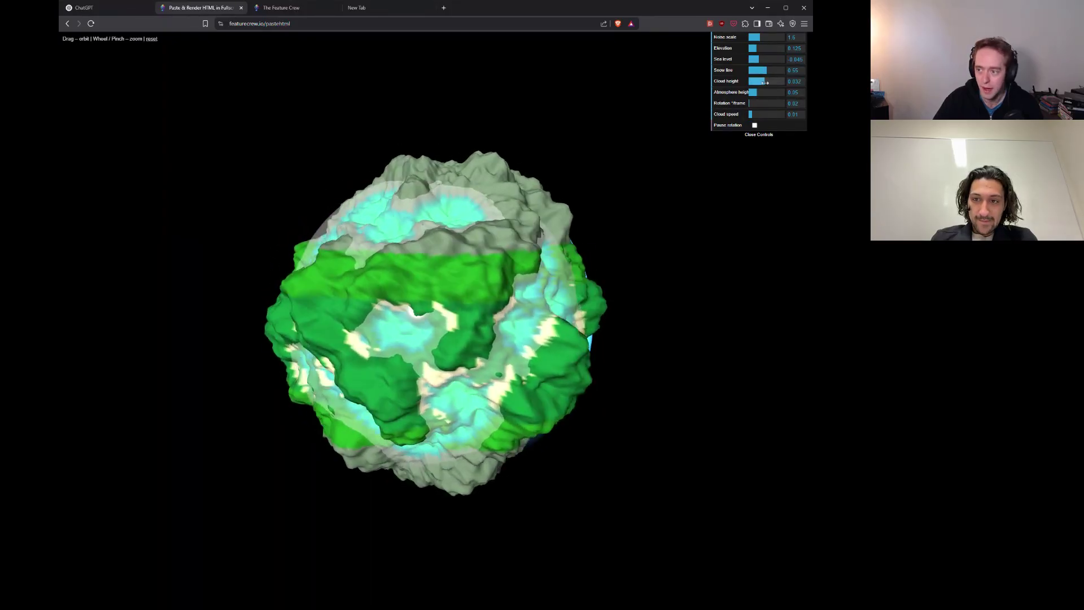
left_click_drag(766, 83, 798, 88)
Raise elevation to 0.145 and lower the cloud layer so mountains poke through, viewing the lit side.
left_click_drag(753, 49, 745, 66)
scroll(680, 138, "down", 5)
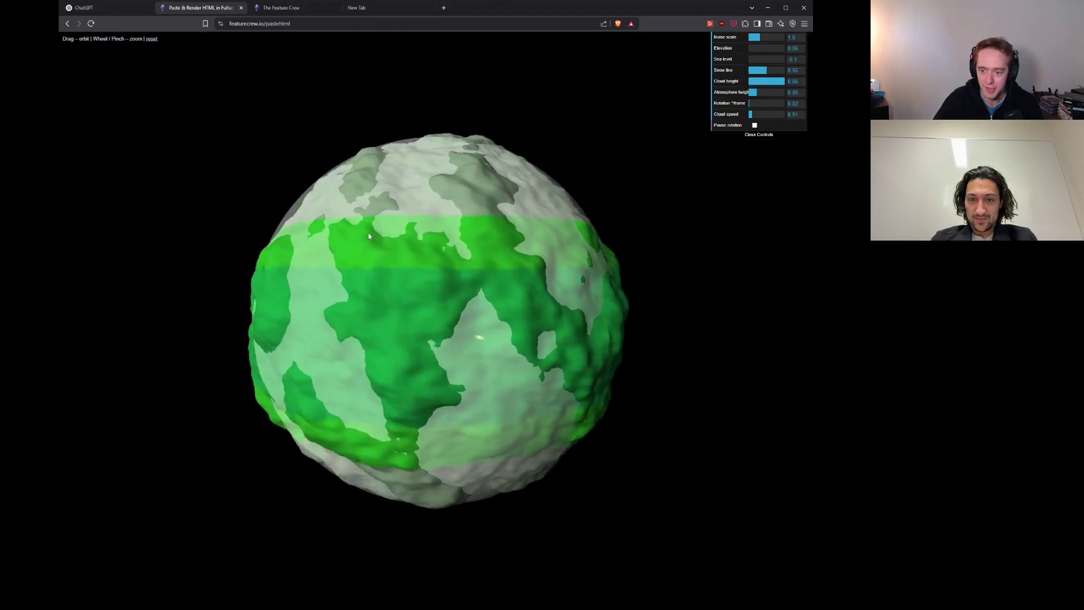
left_click_drag(749, 48, 745, 115)
left_click(761, 81)
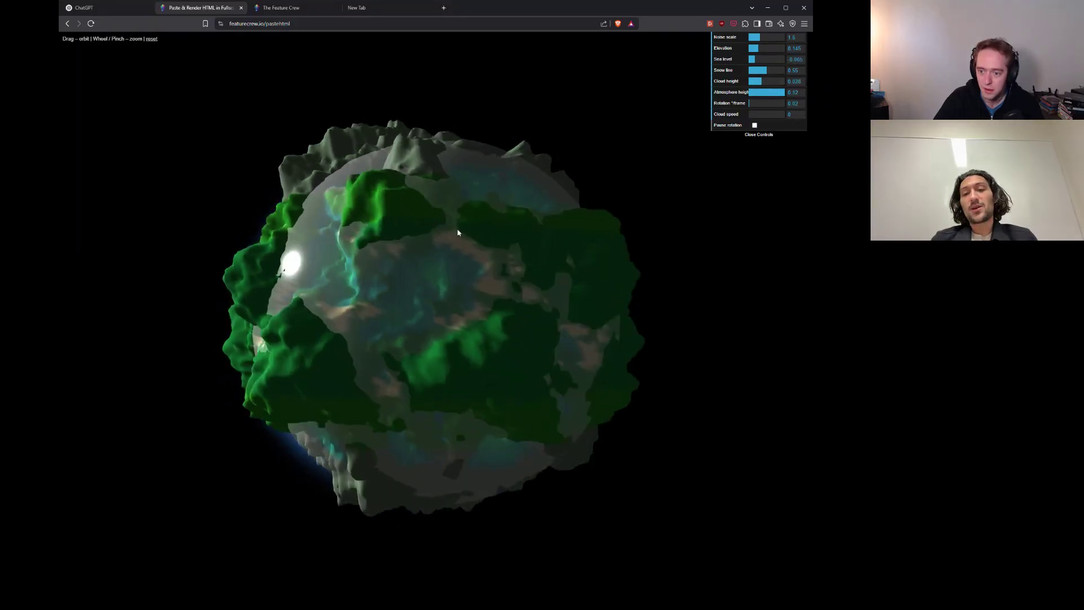
left_click_drag(458, 230, 229, 239)
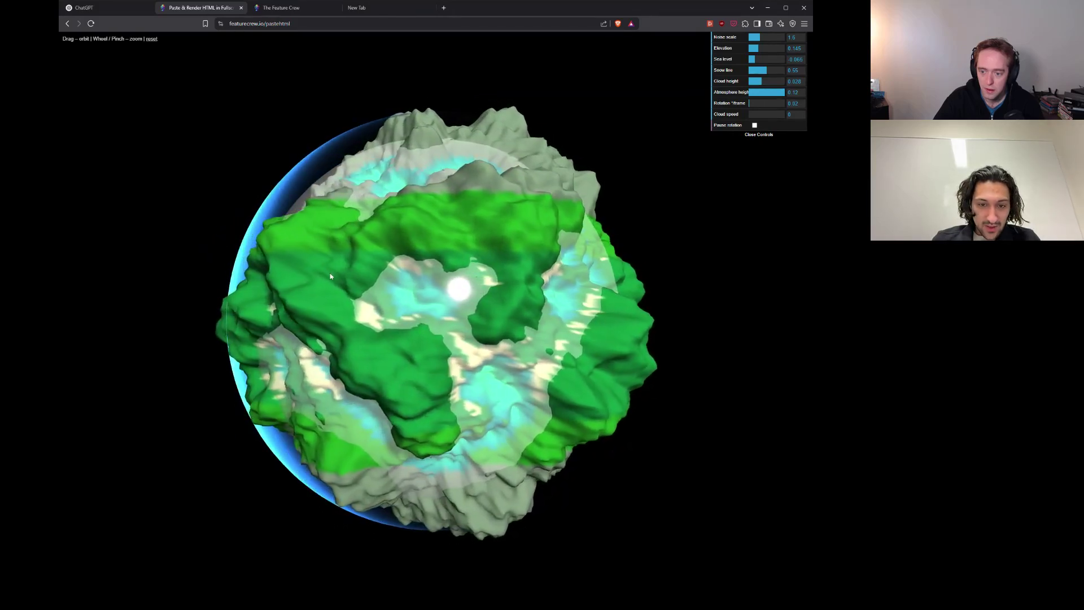
Ask o3 for a first-person version where the player runs on the surface collecting rocks and trees.
key("ctrl+1")
type("A")
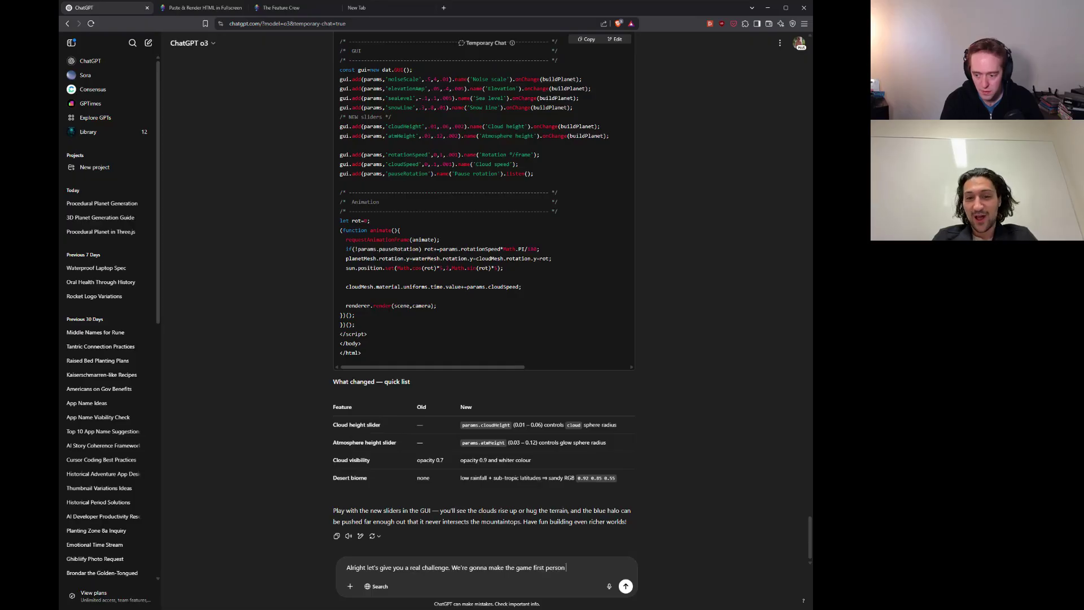
type("where the player can run around on the surface of the")
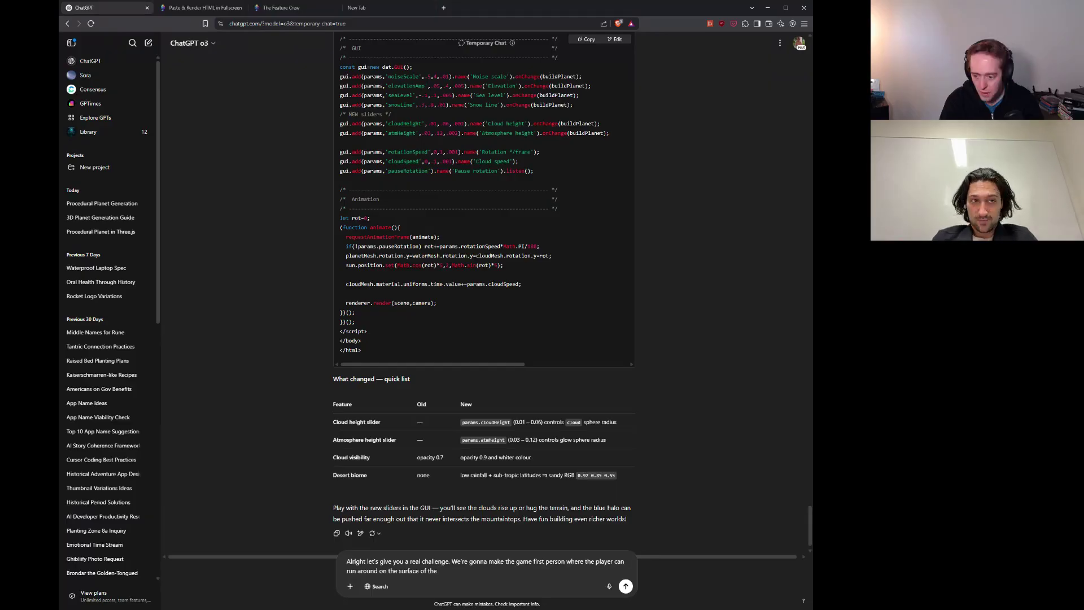
type("planet. They should be able to collect rocks and trees that spawn on the surface.")
key("Return")
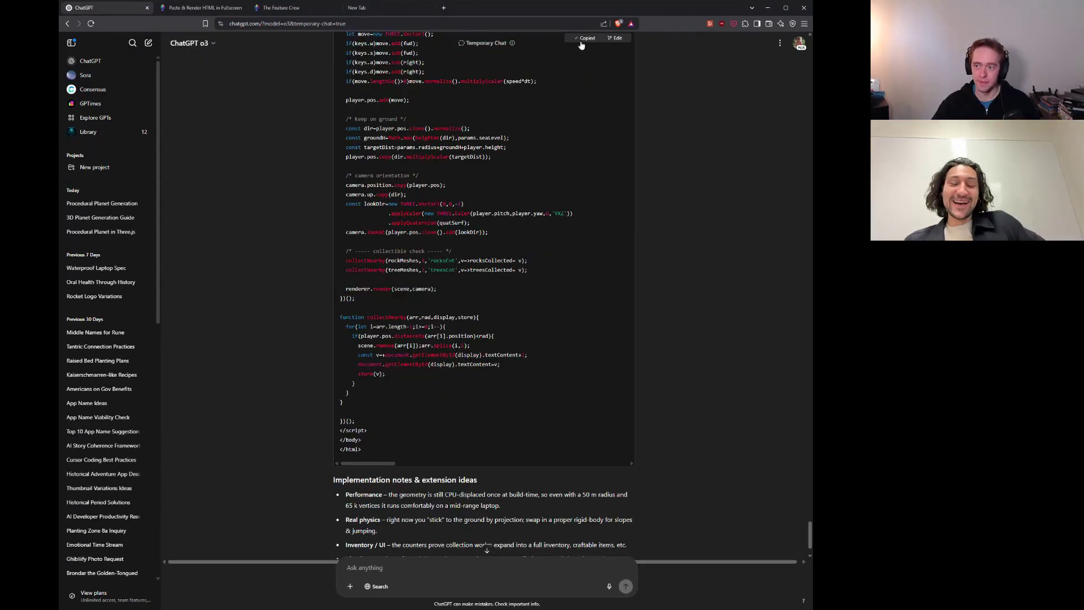
Render the first-person game code fullscreen and inspect the resulting console error and stack trace.
left_click(200, 7)
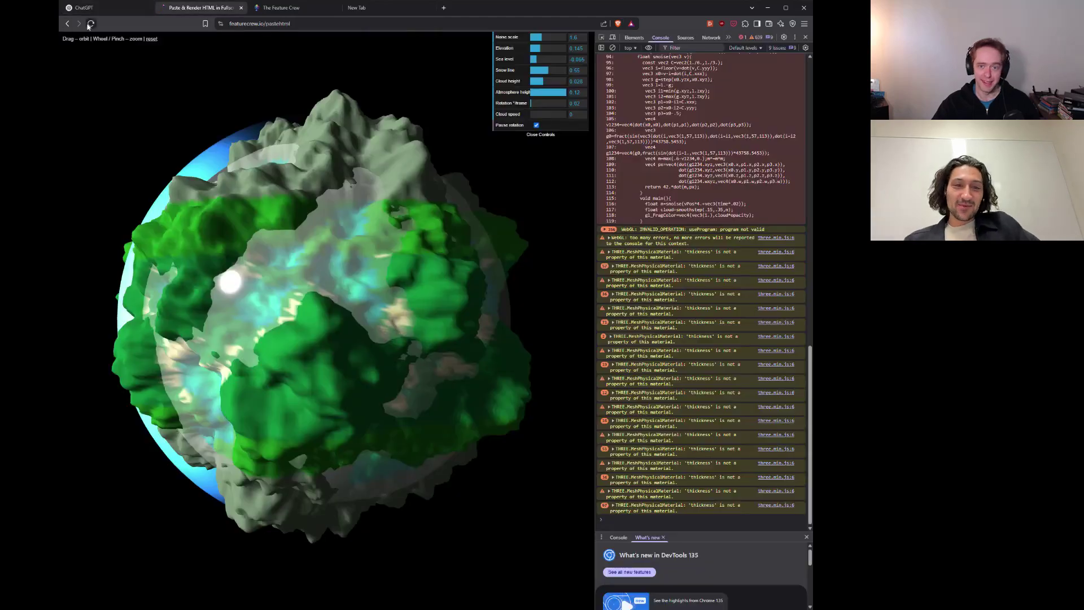
left_click(90, 24)
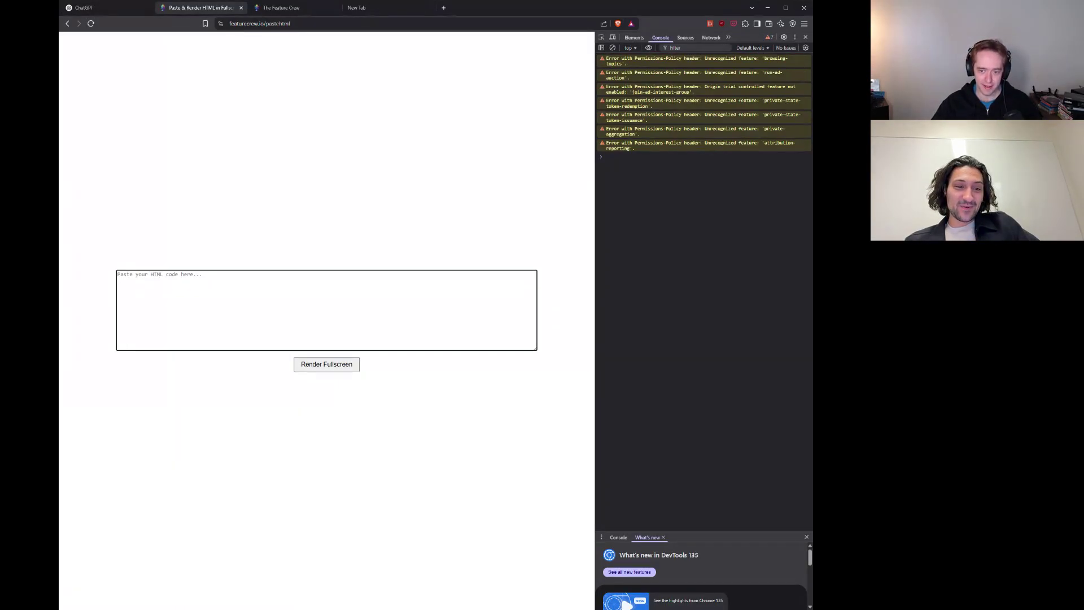
key("ctrl+v")
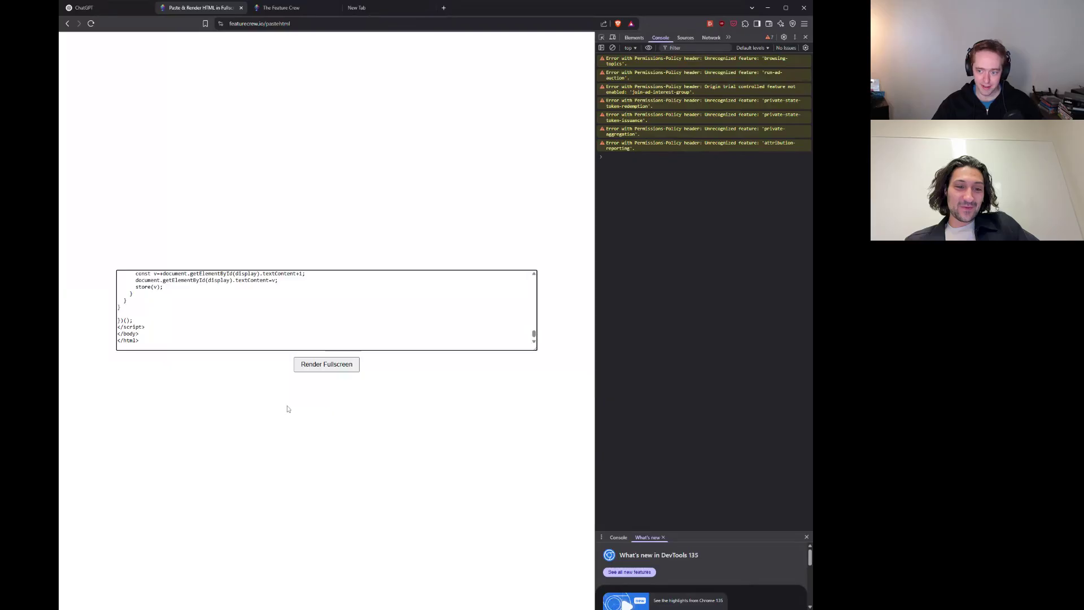
left_click(327, 367)
key("ctrl+shift+j")
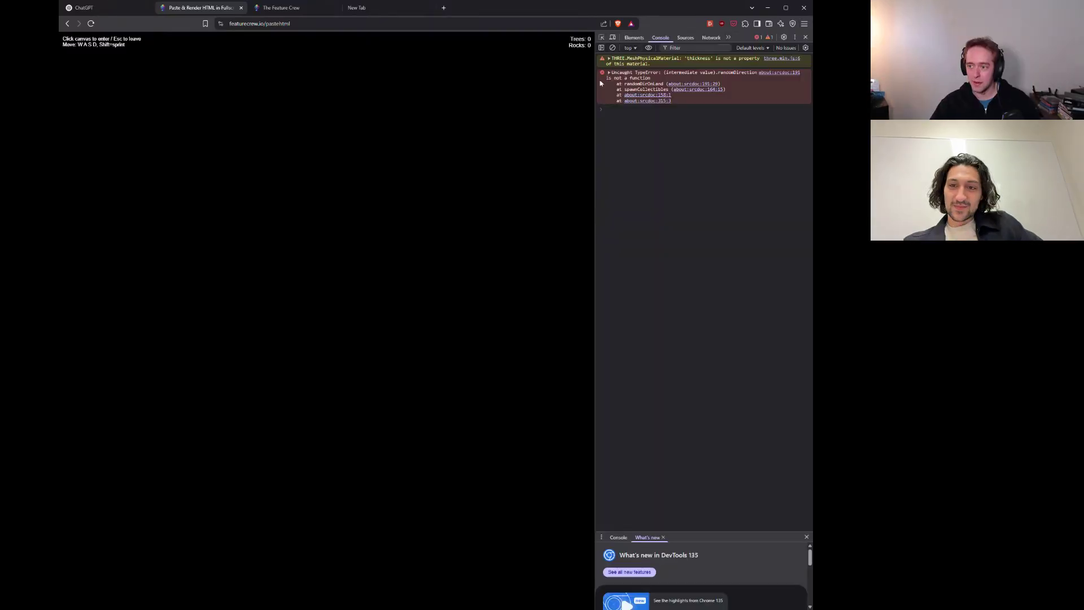
left_click_drag(633, 80, 674, 102)
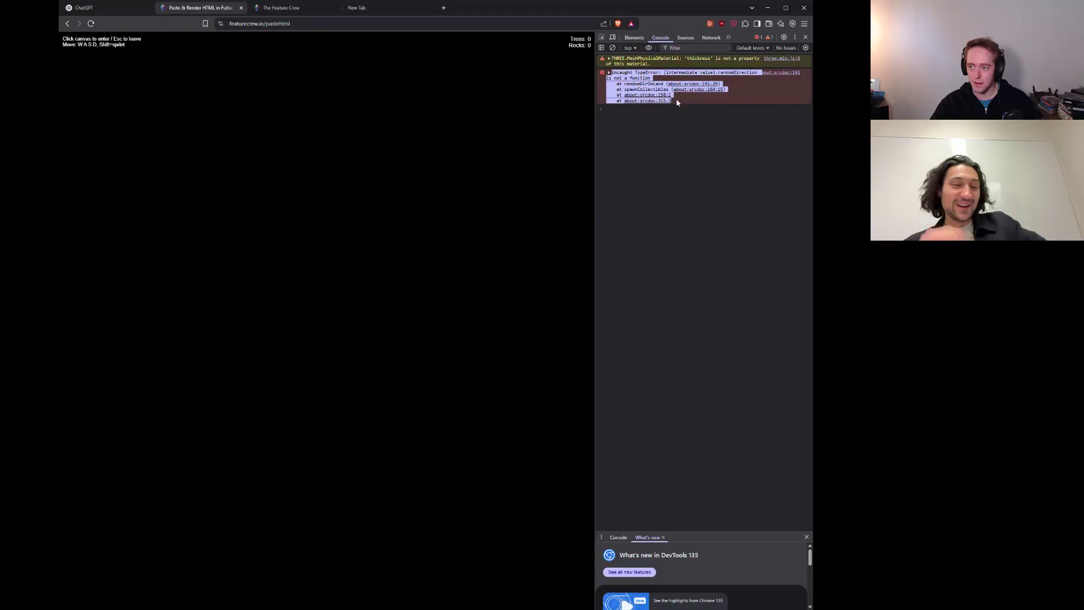
Reload and render the updated game code fullscreen, showing the ground-level terrain.
key("ctrl+r")
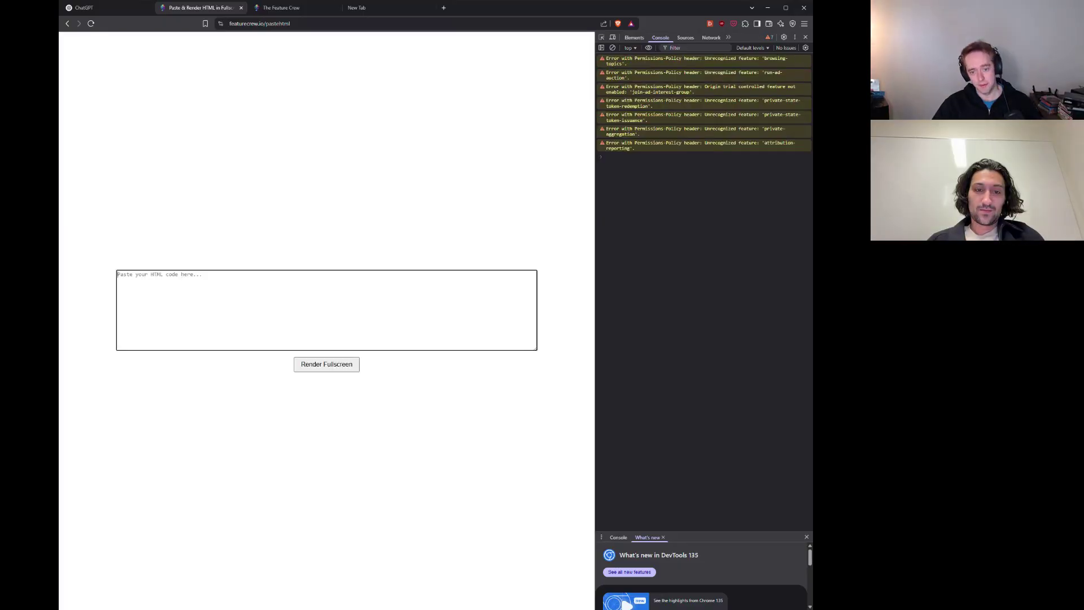
key("ctrl+v")
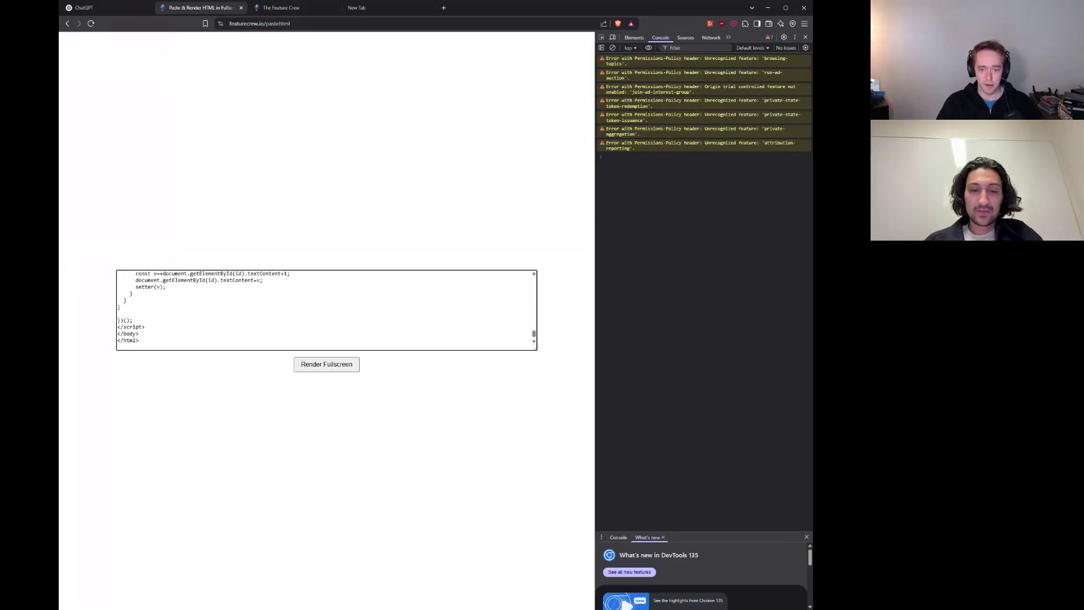
left_click(327, 364)
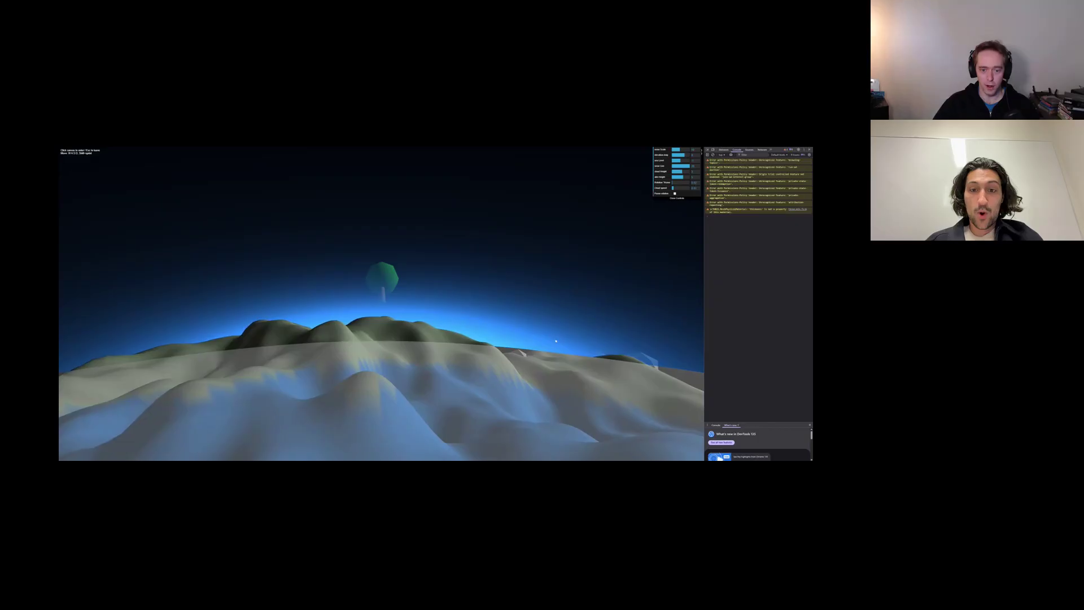
Leave fullscreen to explore the game's floating trees and rocks, then return to ChatGPT.
key("Escape")
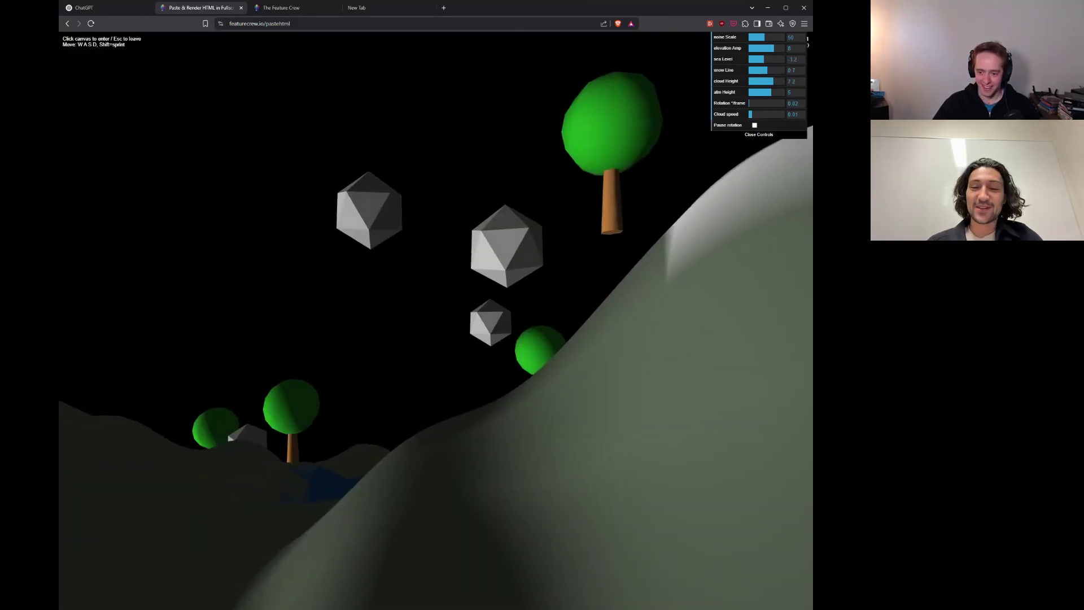
key("ctrl+1")
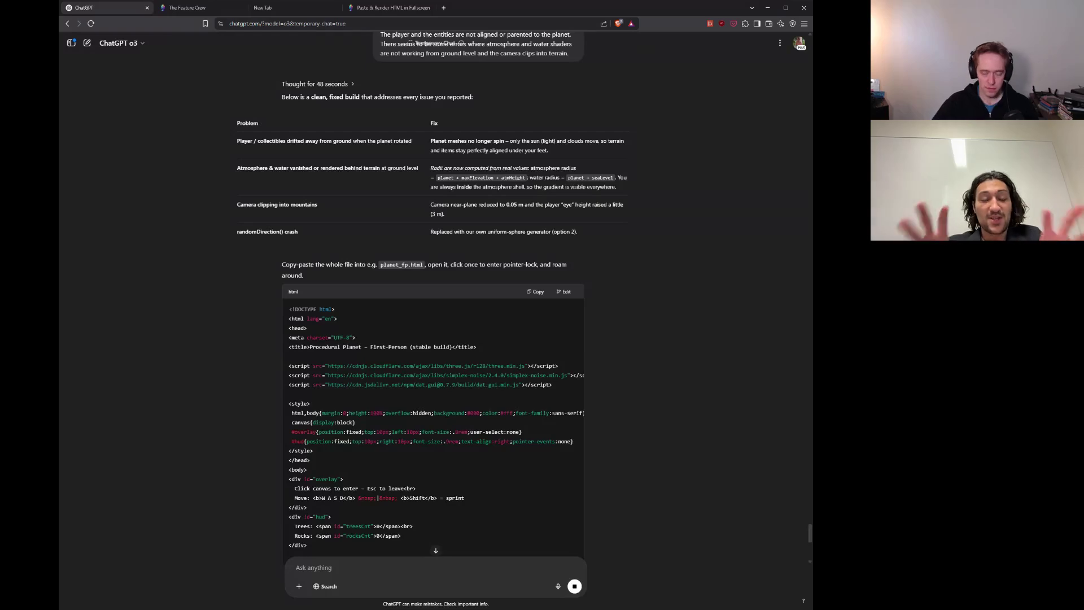
Review o3's fixed build for floating objects, missing atmosphere and camera clipping, then open the paste page.
scroll(679, 510, "down", 9)
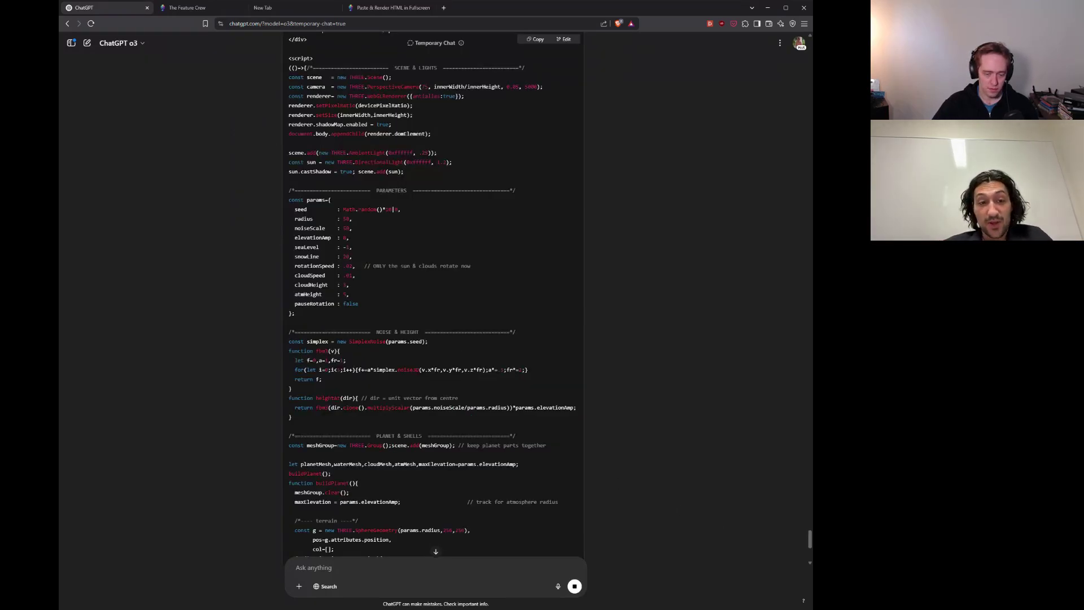
key("ctrl+shift+Tab")
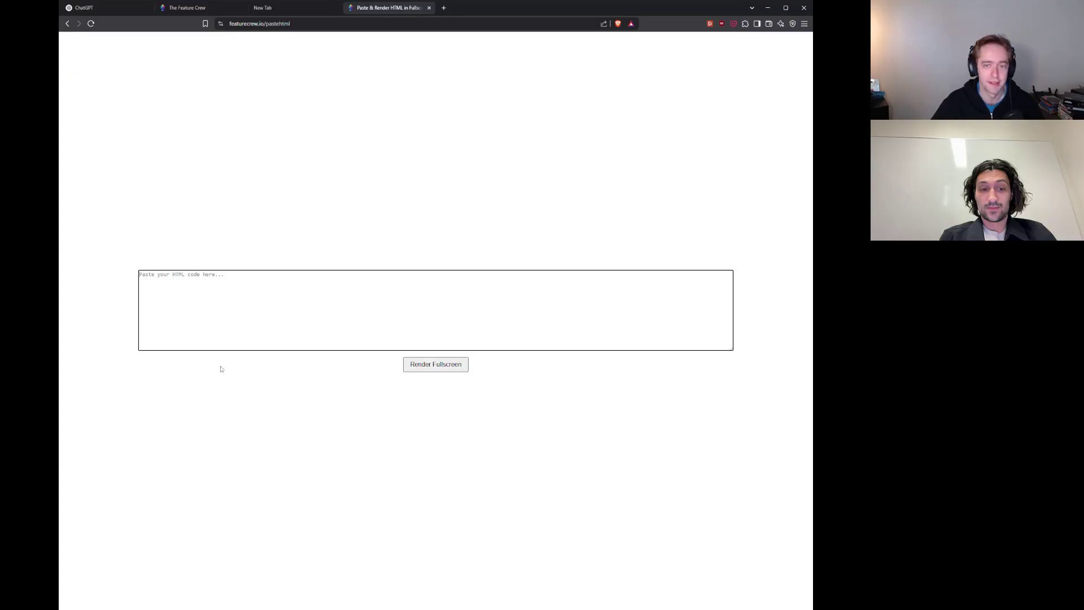
Run the fixed first-person build fullscreen and raise the sea level to 0.4, flooding the terrain.
key("ctrl+v")
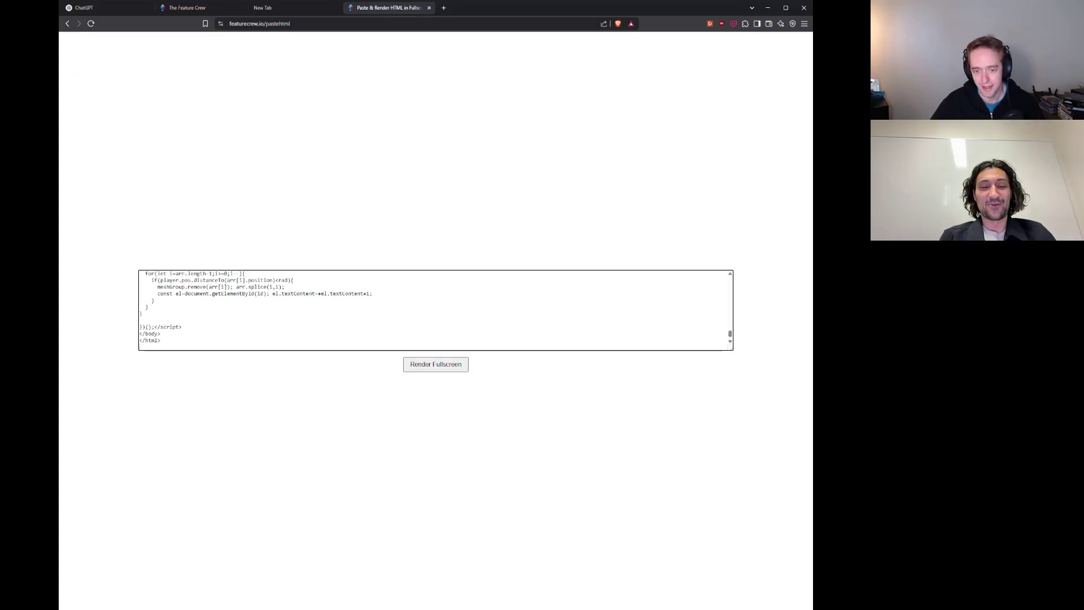
left_click(432, 370)
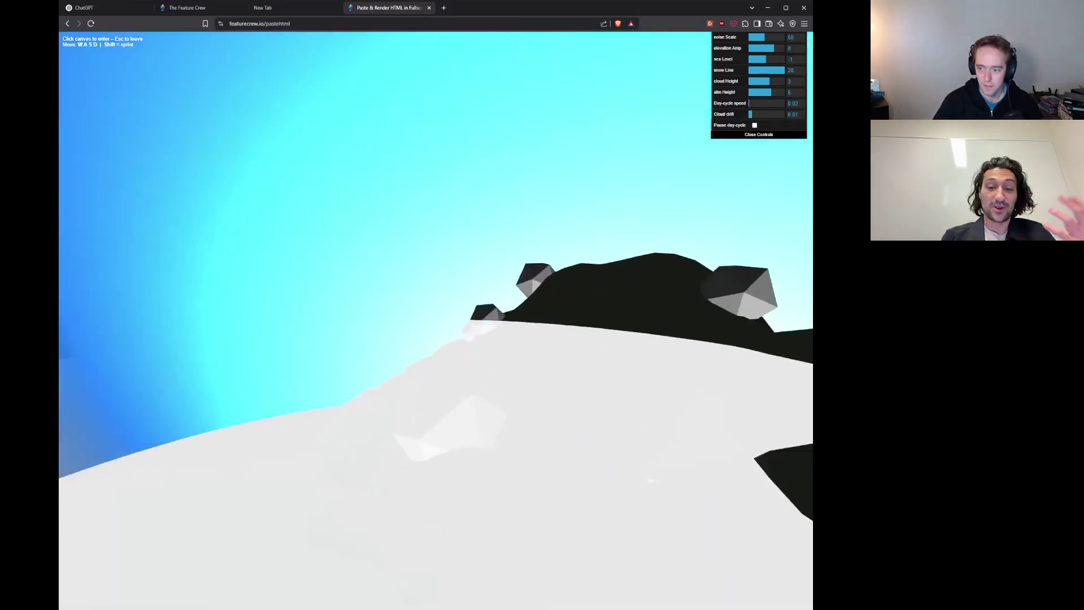
left_click(775, 60)
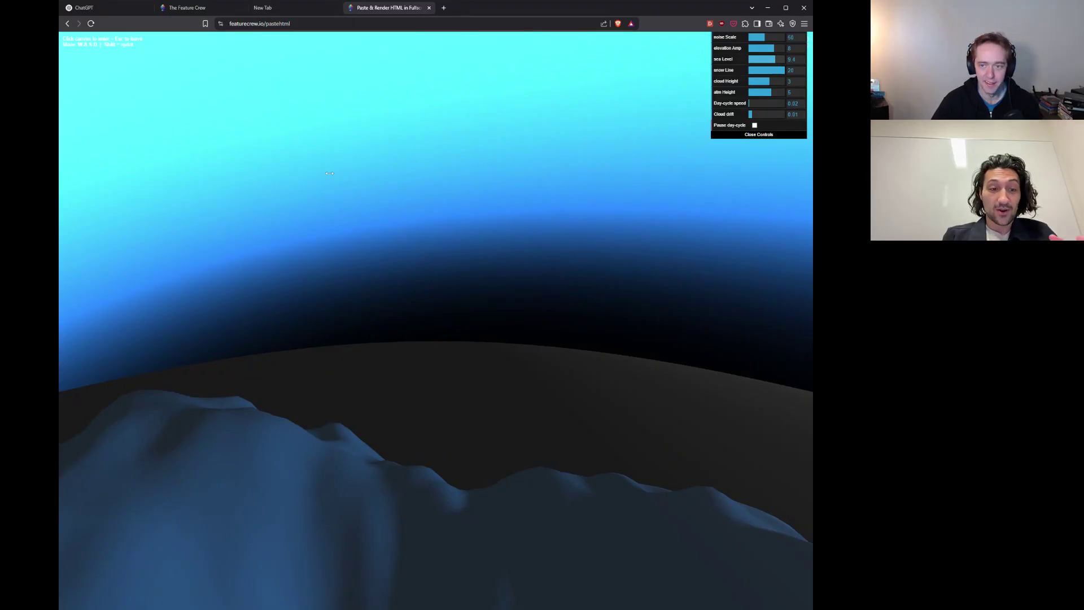
Exit the unresponsive game page and send the prepared Turing Labs report prompt with business_logic.txt.
left_click(491, 113)
key("ctrl+1")
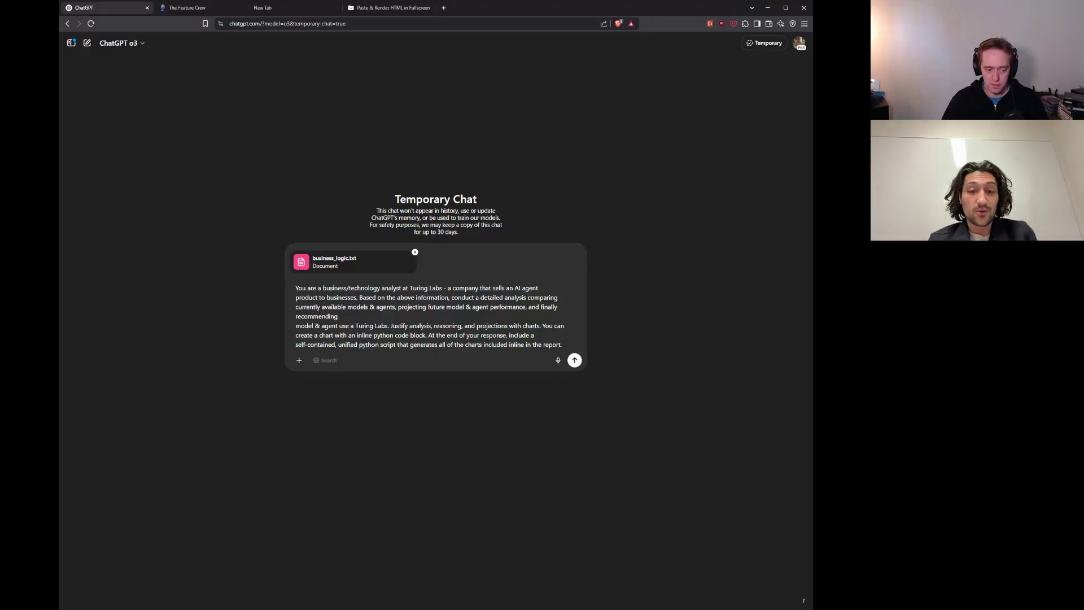
left_click(574, 360)
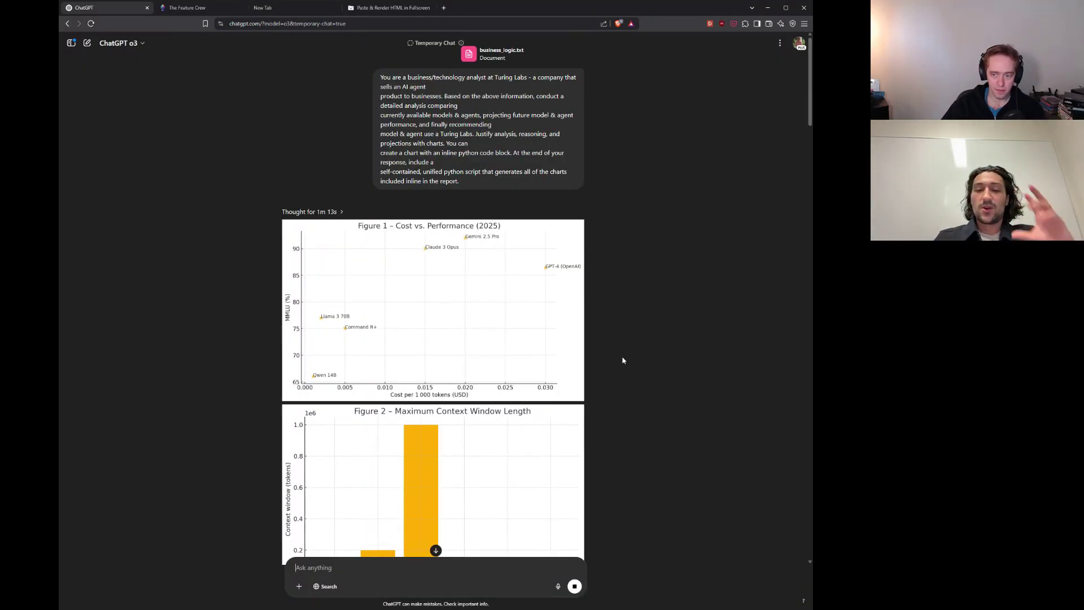
scroll(623, 360, "down", 2)
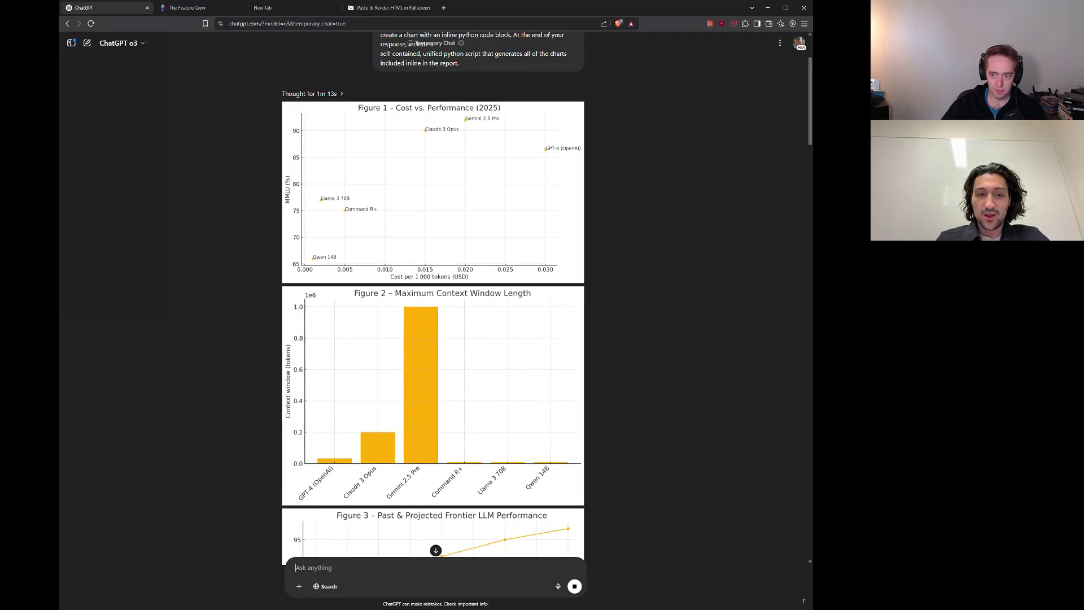
scroll(624, 359, "down", 1)
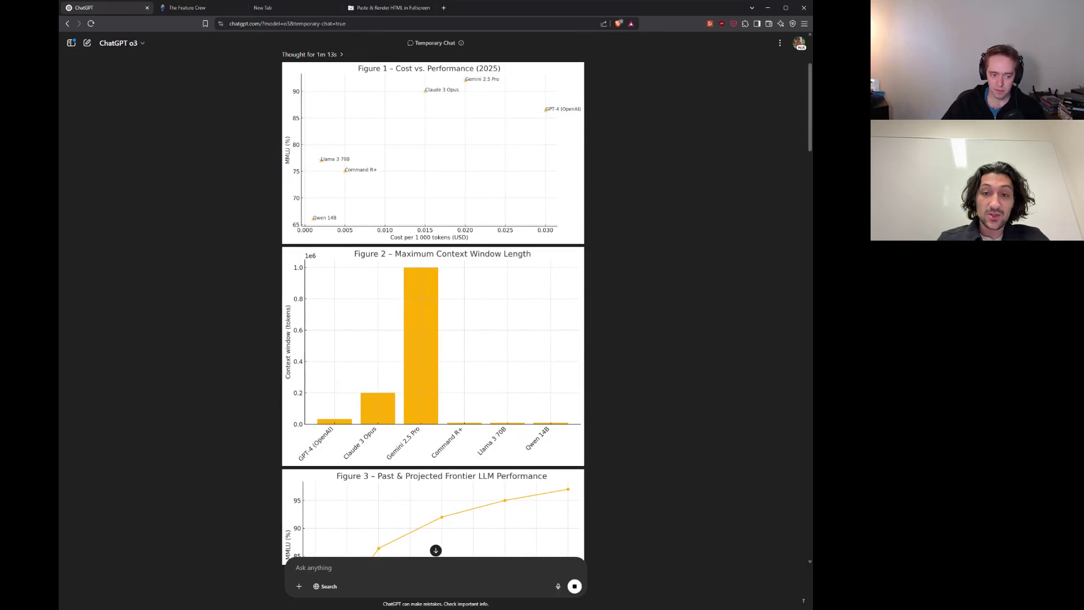
scroll(619, 355, "down", 15)
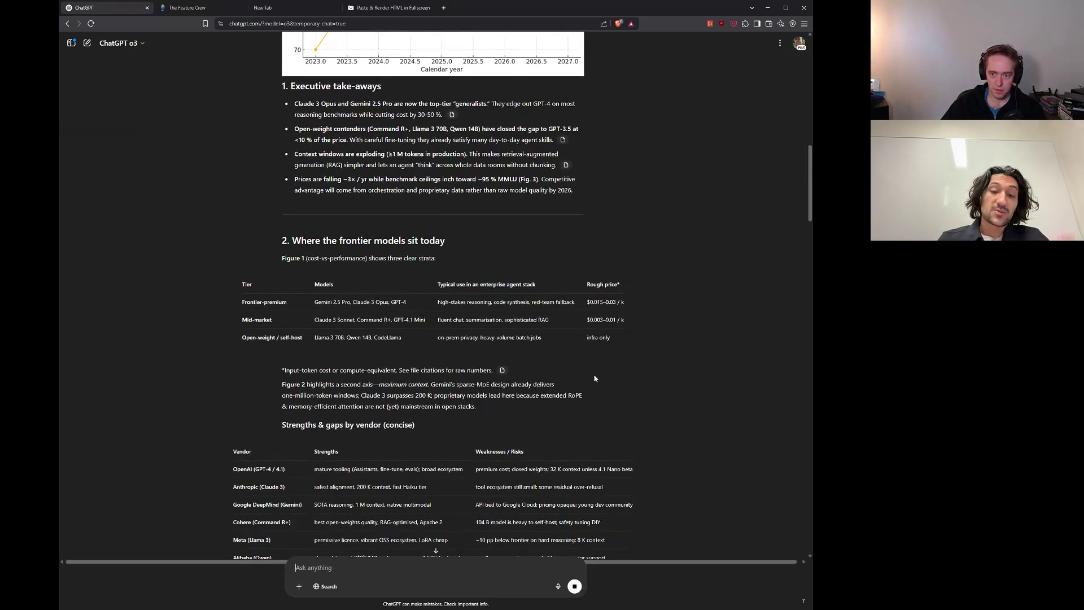
scroll(664, 444, "down", 15)
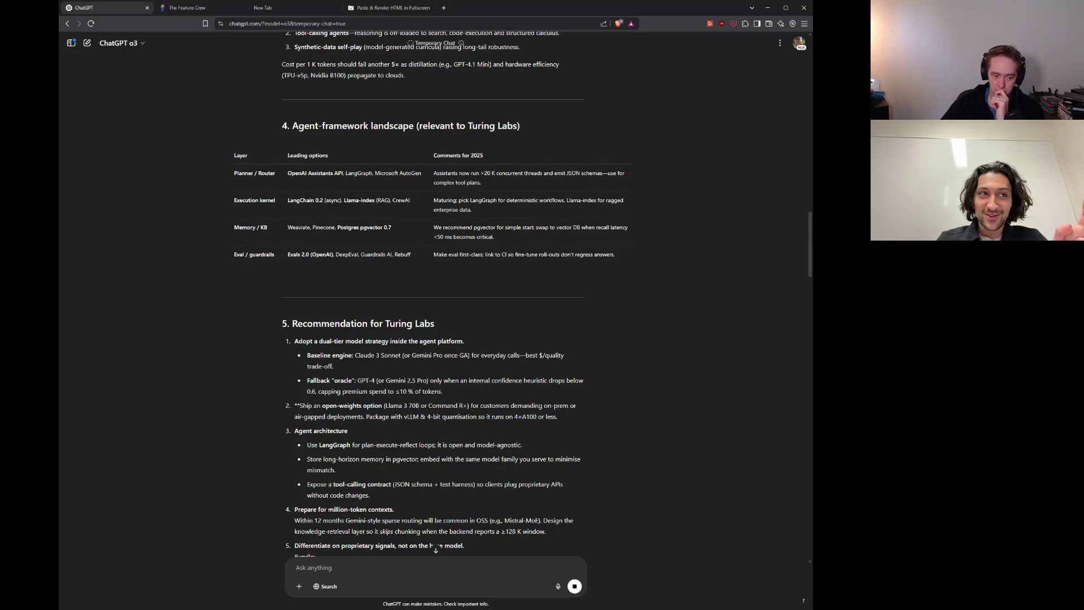
scroll(639, 452, "down", 4)
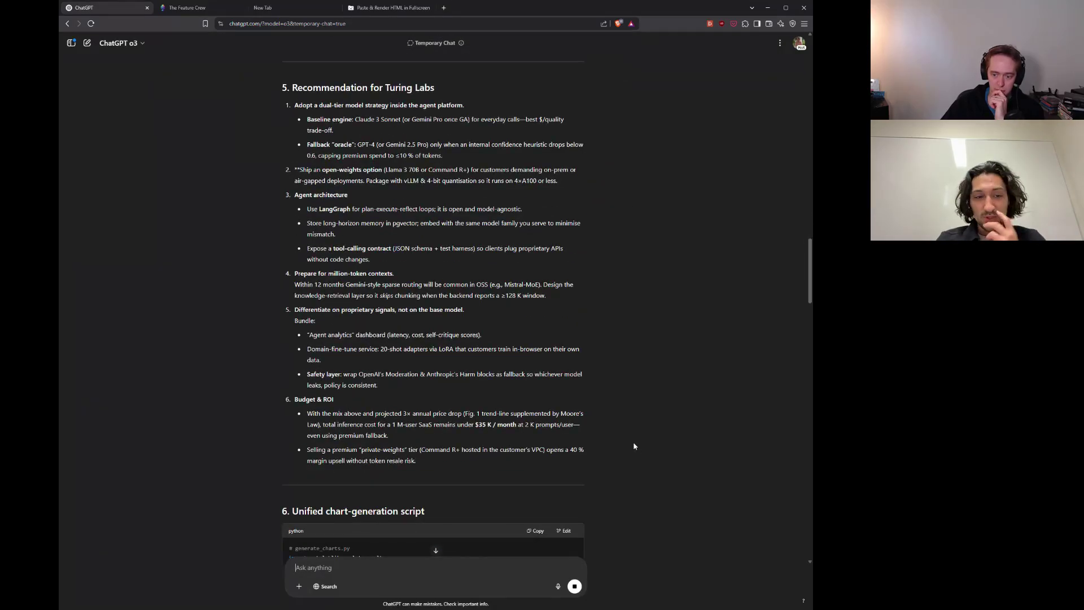
Scroll the report past section 5 to Figures 1–3, ending at AI Agent Task Success Rates.
scroll(635, 446, "down", 15)
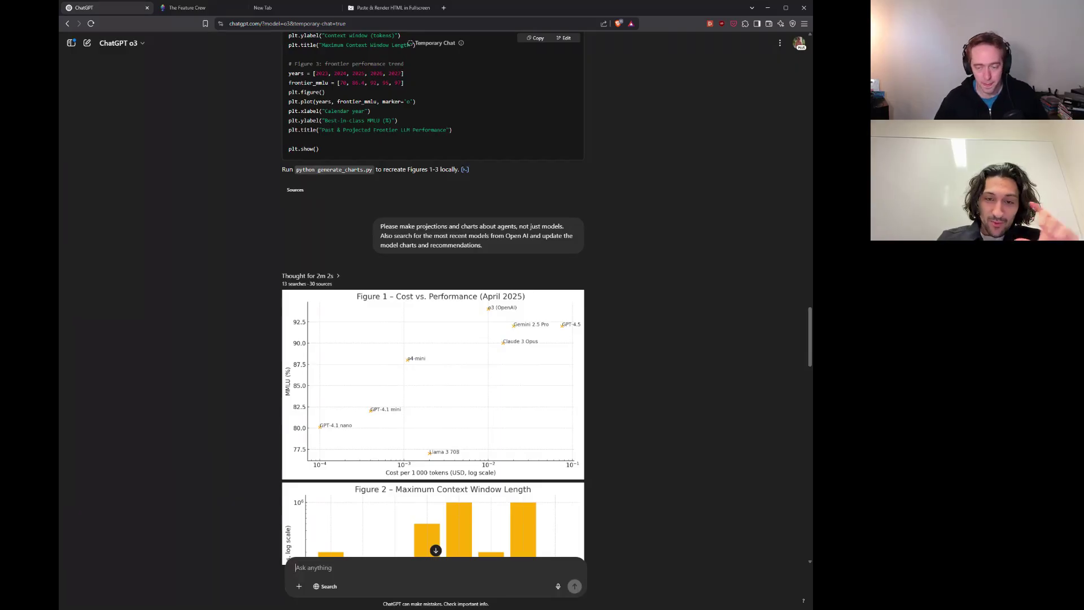
scroll(510, 339, "down", 2)
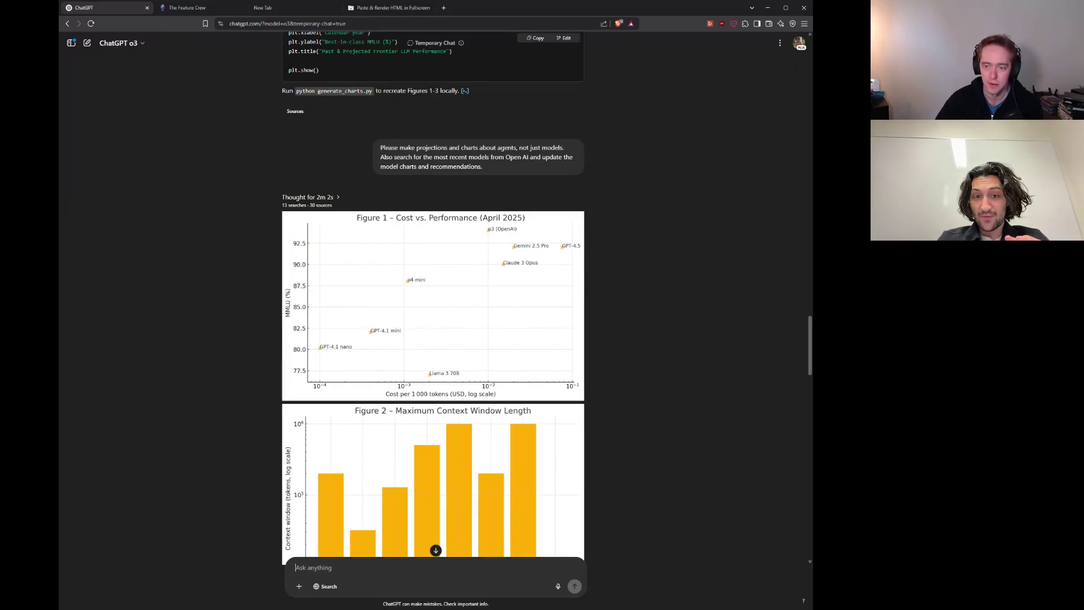
scroll(484, 342, "down", 2)
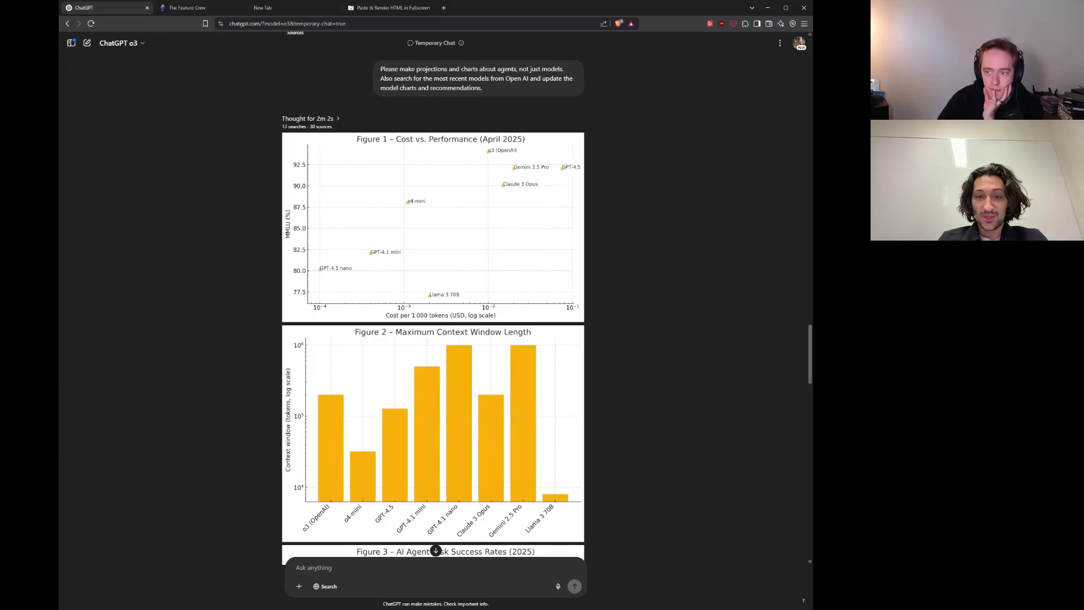
scroll(495, 406, "down", 2)
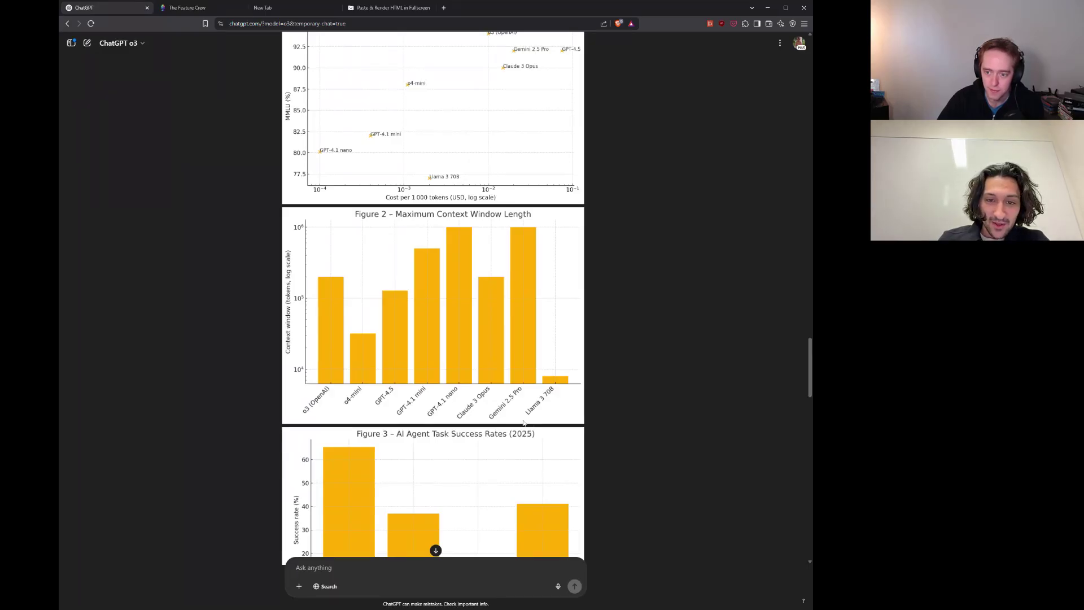
Scroll down to Figure 4 on projected frontier agent performance and the 'What's New' bullets.
scroll(524, 422, "down", 4)
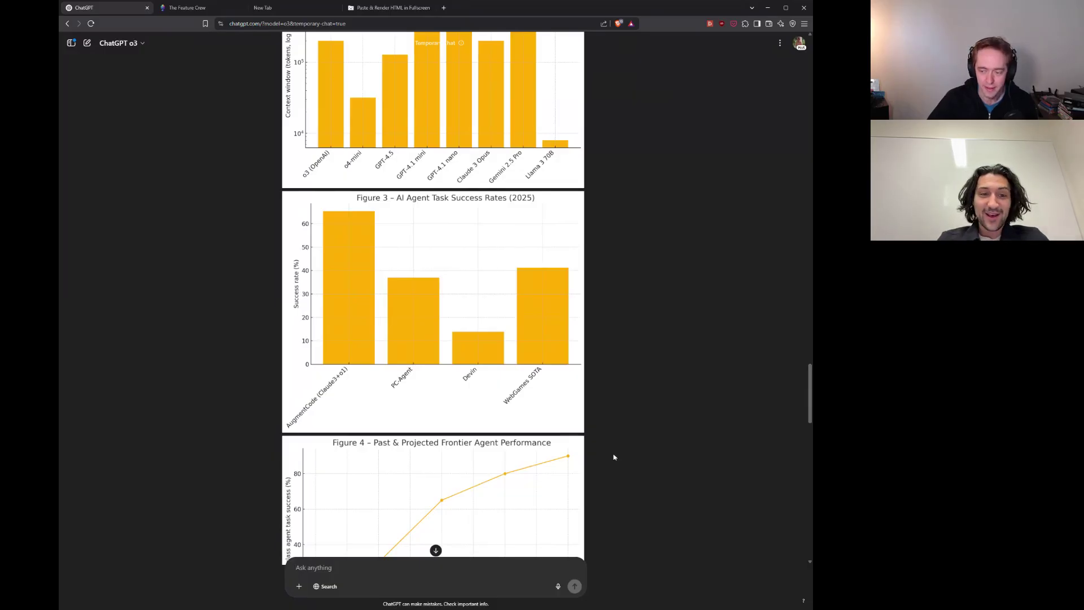
scroll(616, 457, "down", 3)
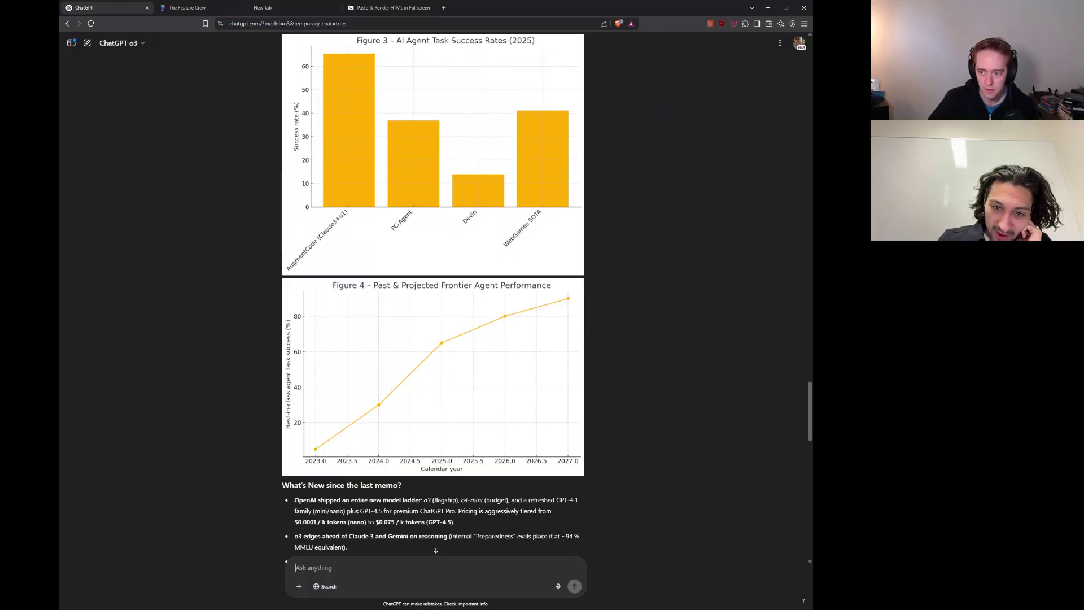
scroll(615, 457, "down", 2)
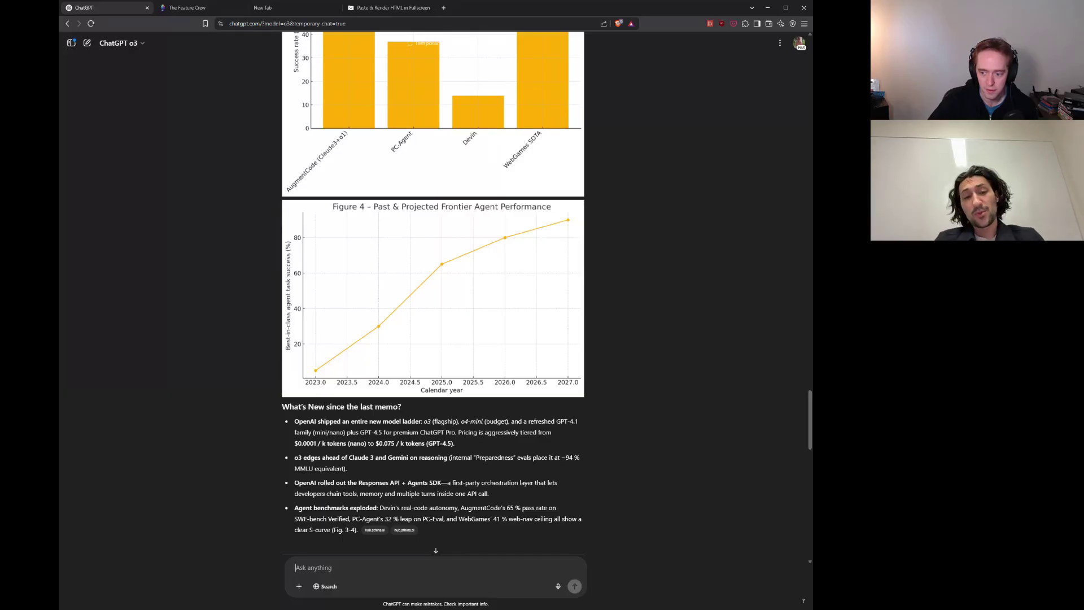
scroll(613, 458, "down", 5)
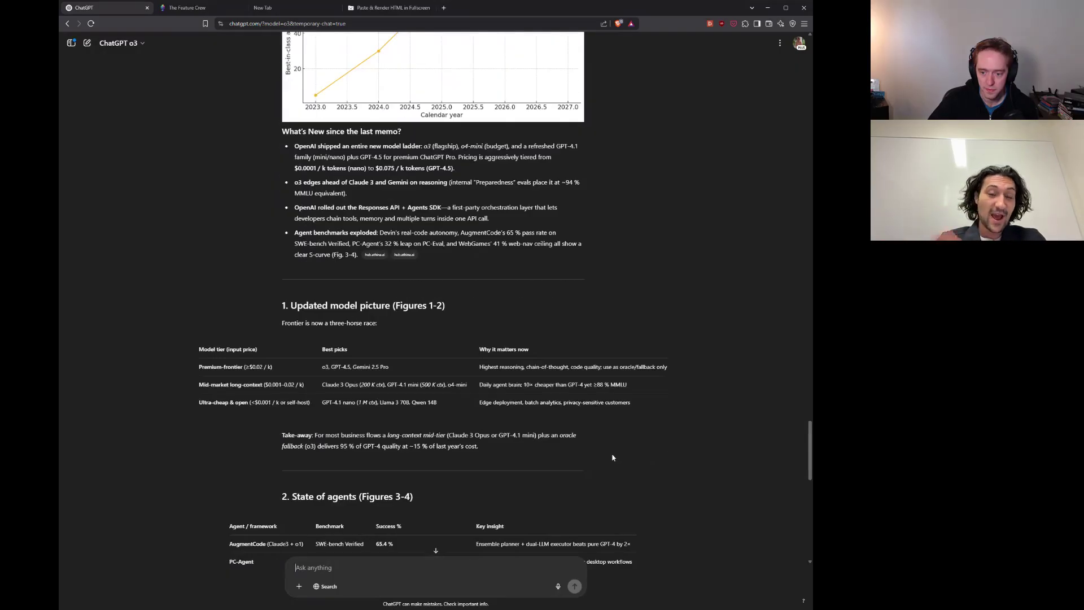
Scroll down to the 'State of agents' table and the five 'Implications for Turing Labs' recommendations.
scroll(613, 457, "down", 5)
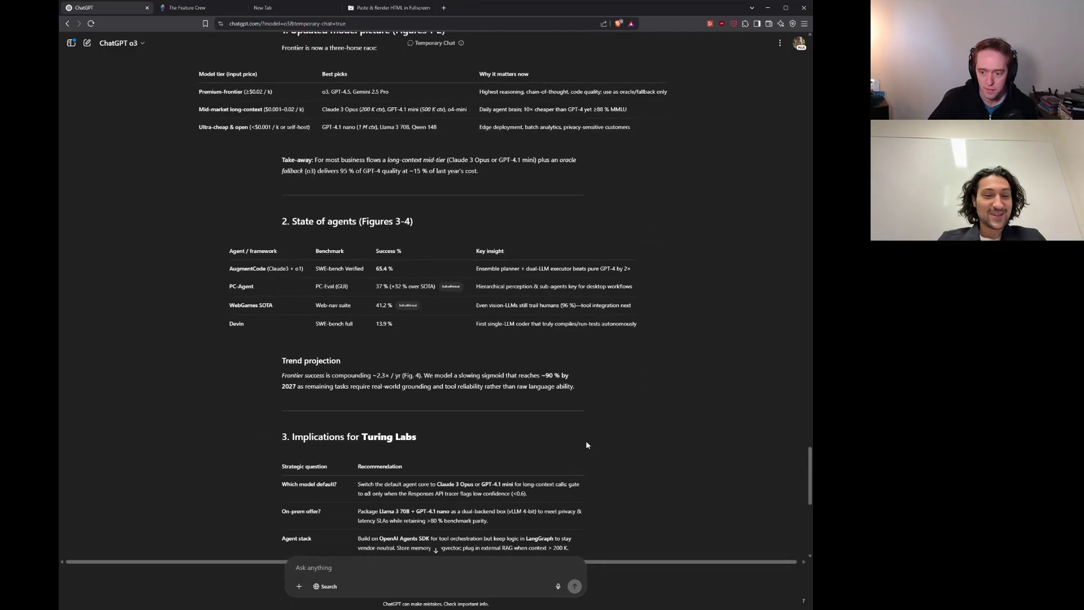
scroll(565, 435, "down", 3)
scroll(553, 429, "down", 1)
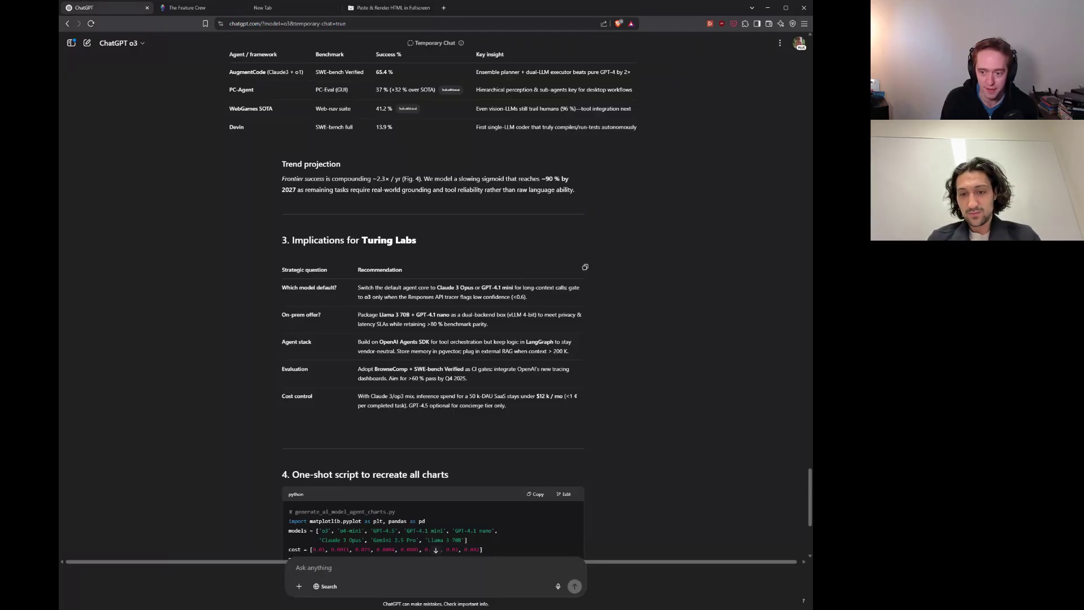
scroll(399, 433, "down", 1)
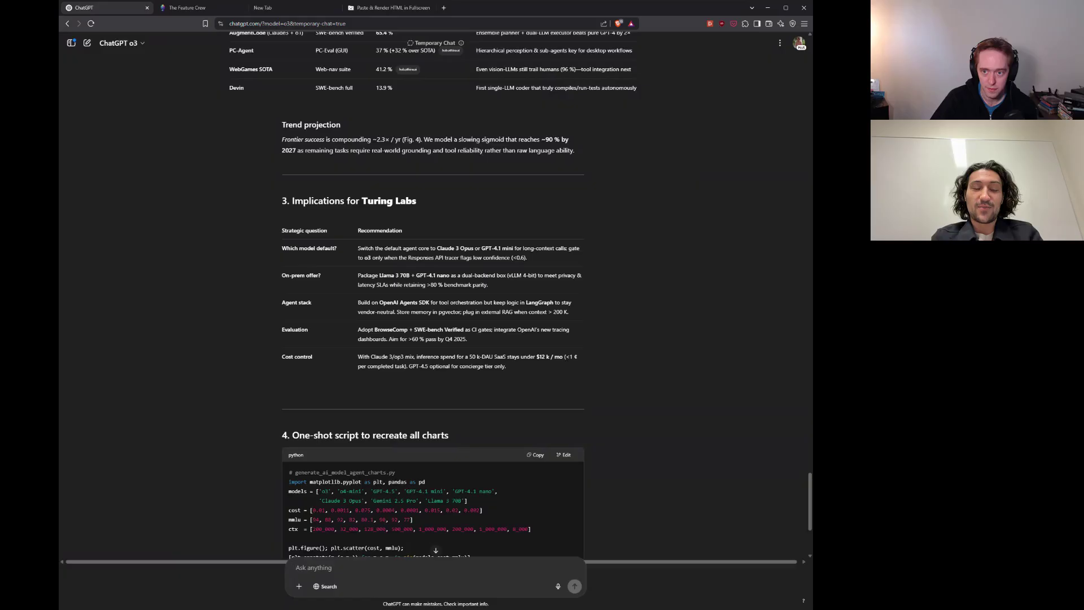
scroll(398, 432, "up", 1)
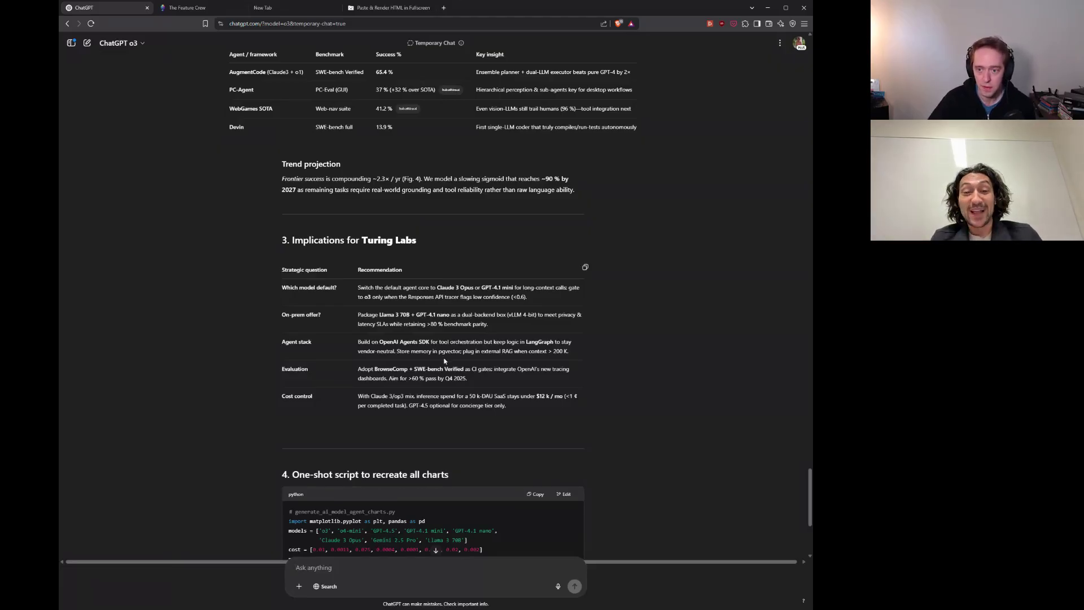
scroll(444, 362, "up", 1)
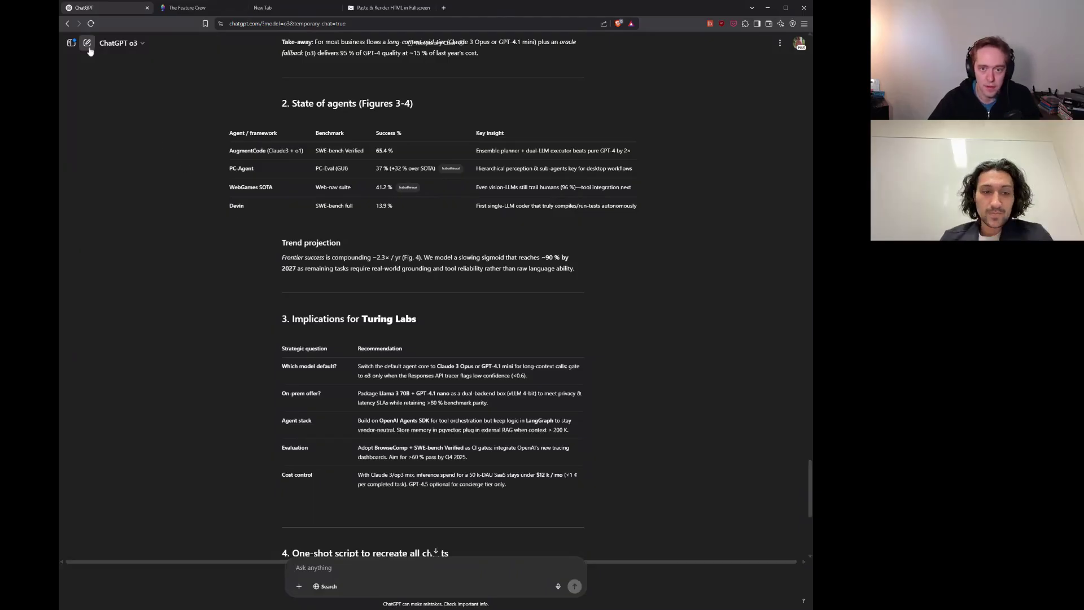
Reopen the maze test page, change Maze Size from 20 to 10, and generate a new maze.
key("ctrl+shift+t")
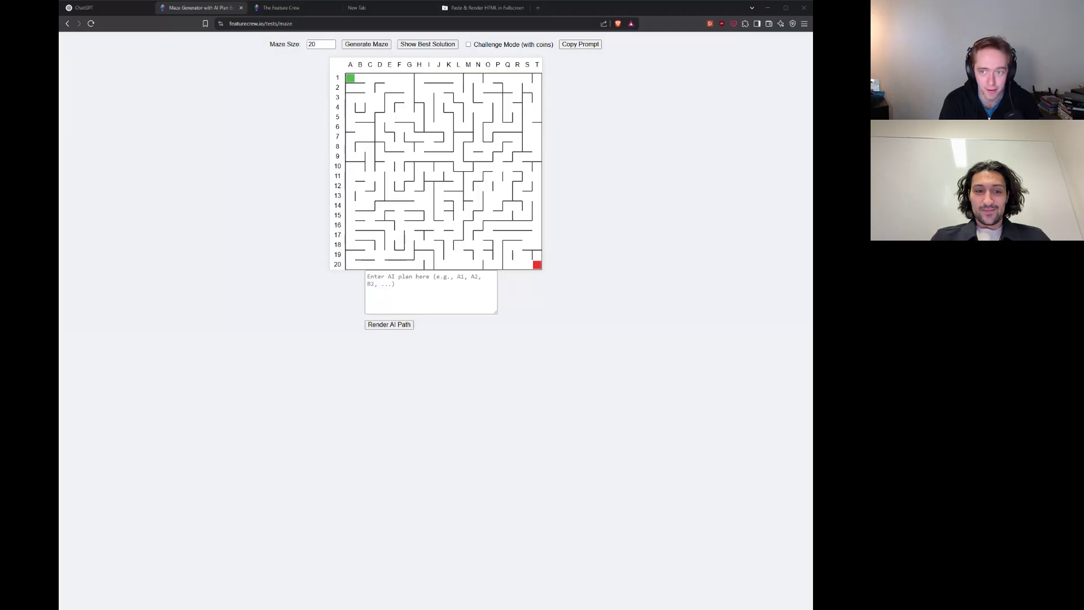
left_click(316, 44)
key("BackSpace")
key("BackSpace")
type("10")
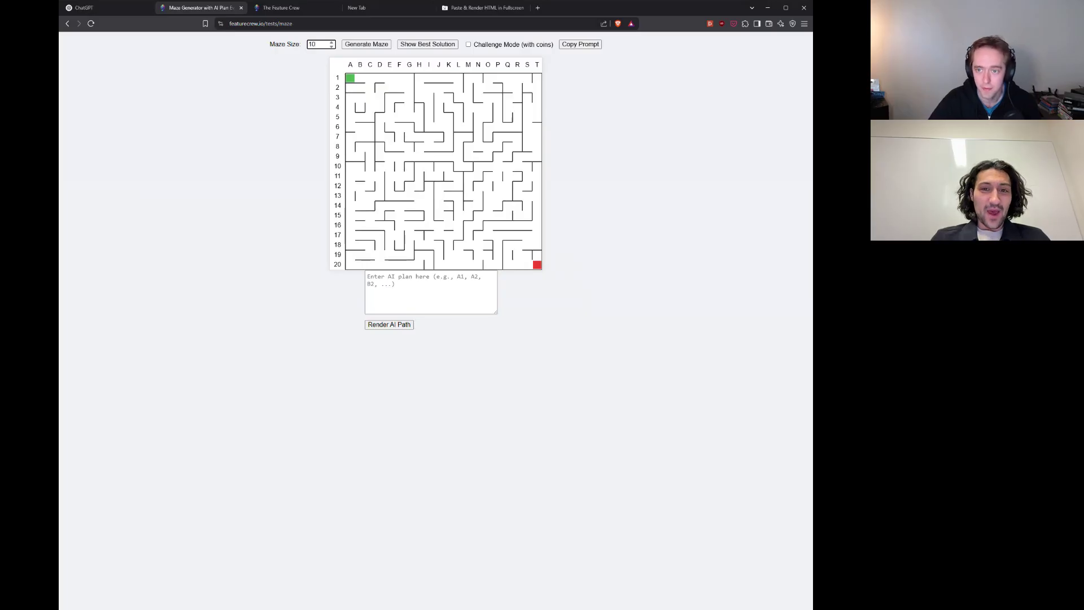
left_click(358, 46)
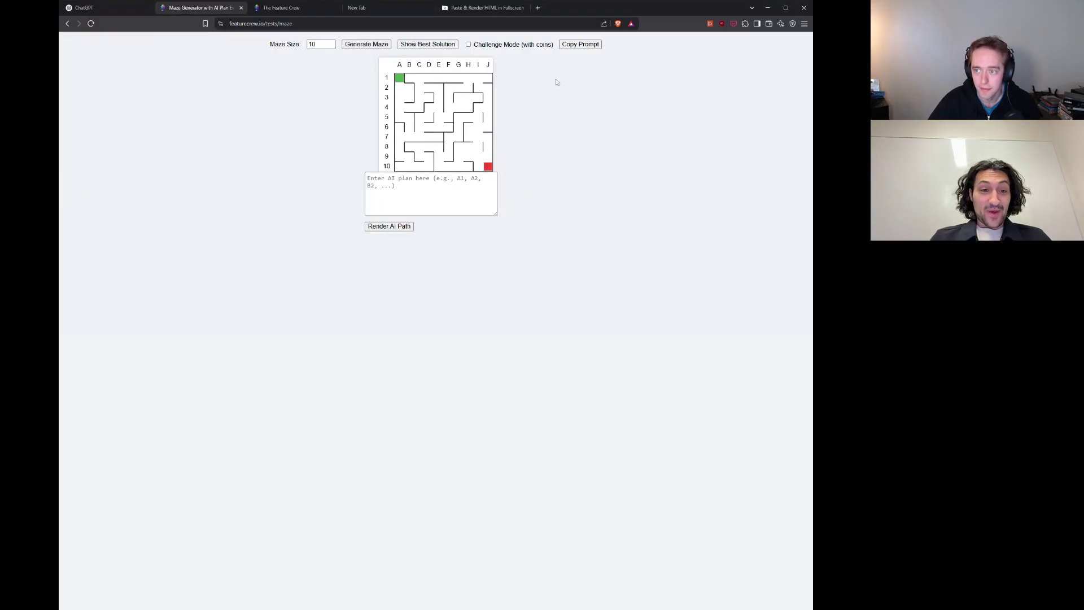
Copy the 10×10 maze solving prompt and return to the ChatGPT conversation.
left_click(577, 45)
left_click(503, 71)
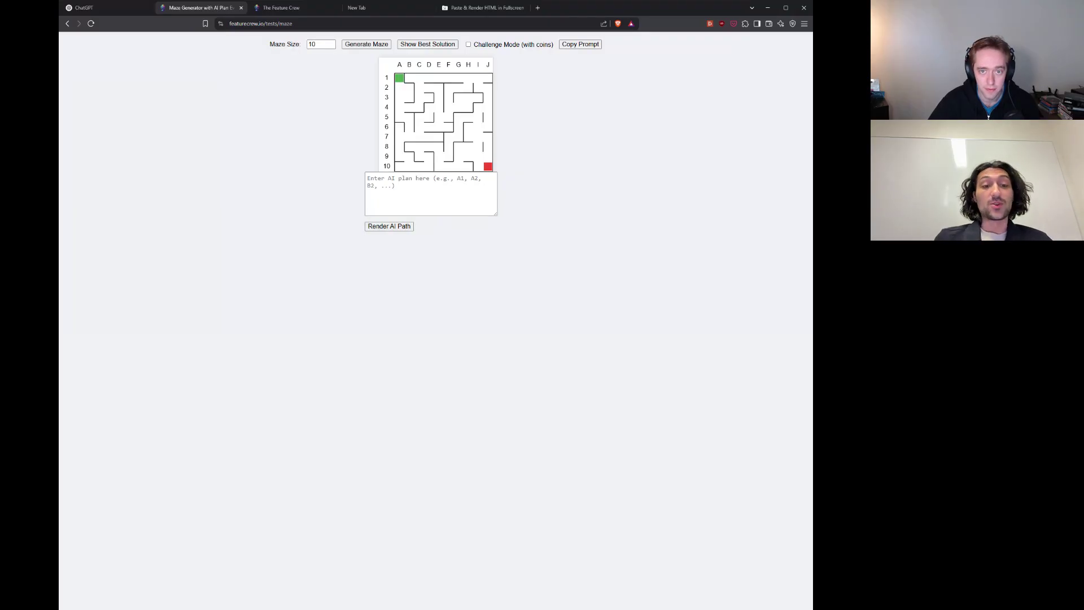
key("ctrl+1")
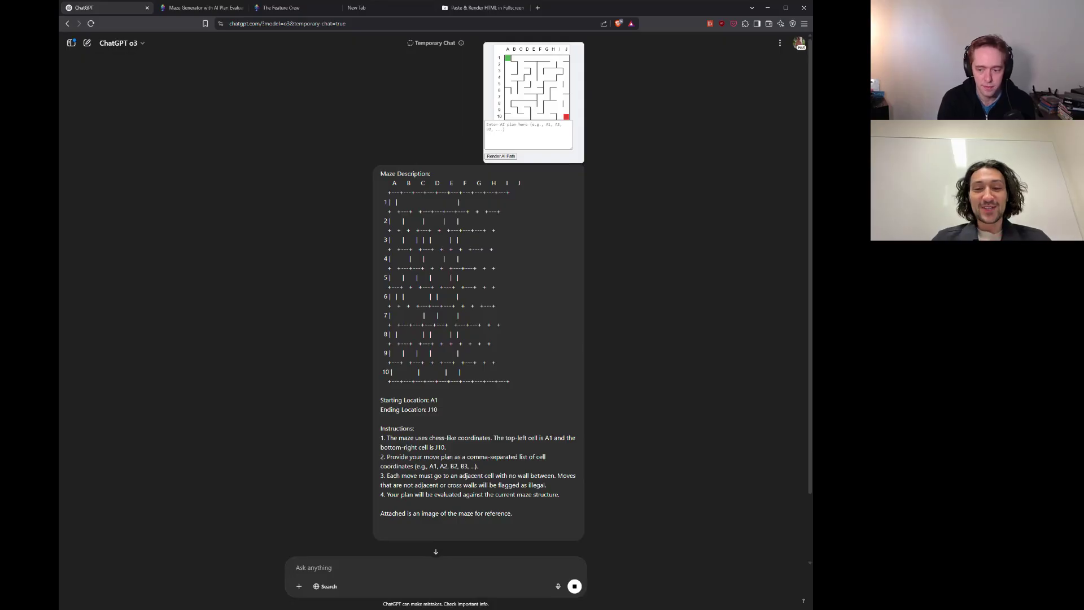
Select o3's full A1-to-J10 path answer in the reply.
scroll(561, 483, "down", 3)
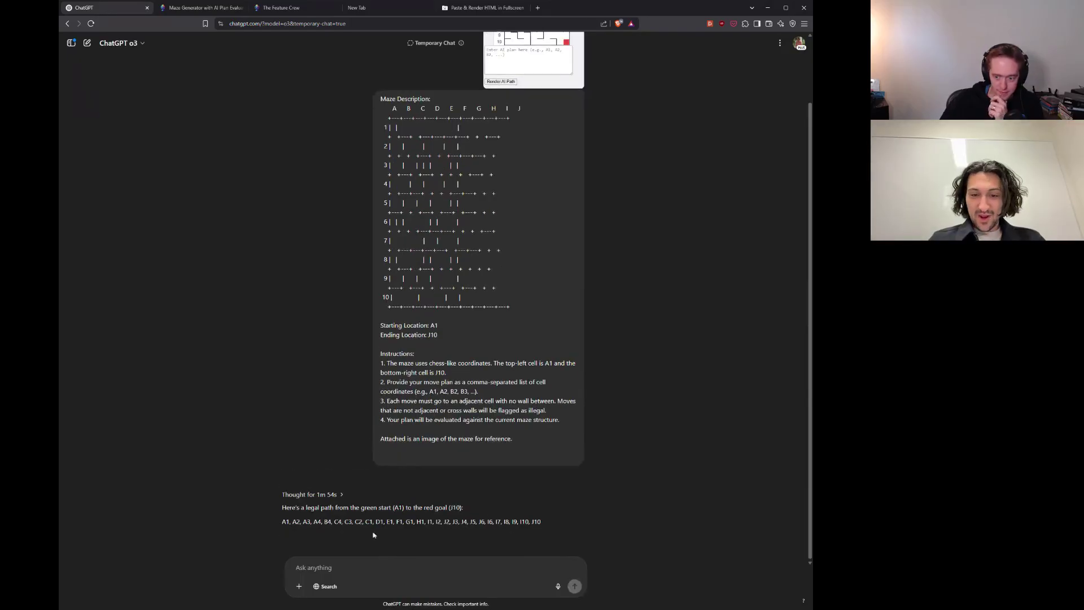
left_click_drag(281, 521, 553, 525)
Paste o3's path into the maze plan box, render and validate it, then reveal the best solution.
key("ctrl+Tab")
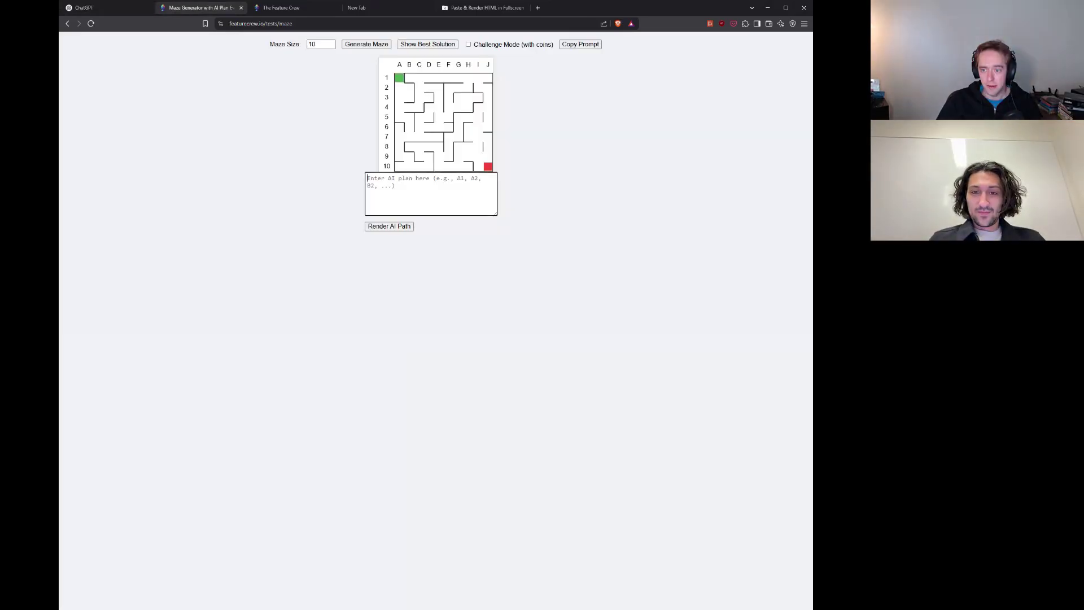
key("ctrl+v")
left_click(397, 228)
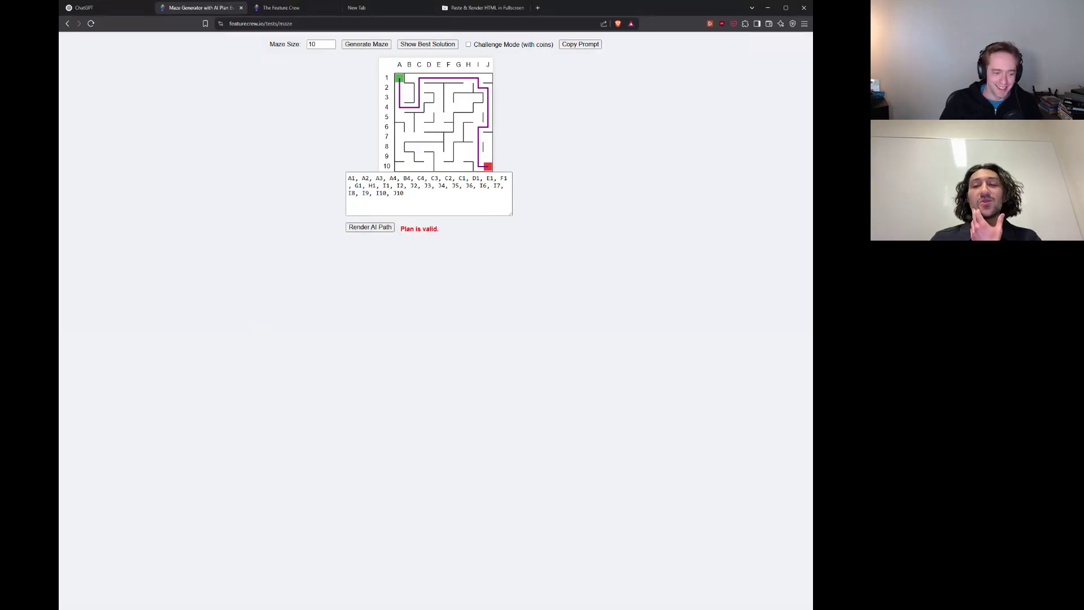
left_click(432, 47)
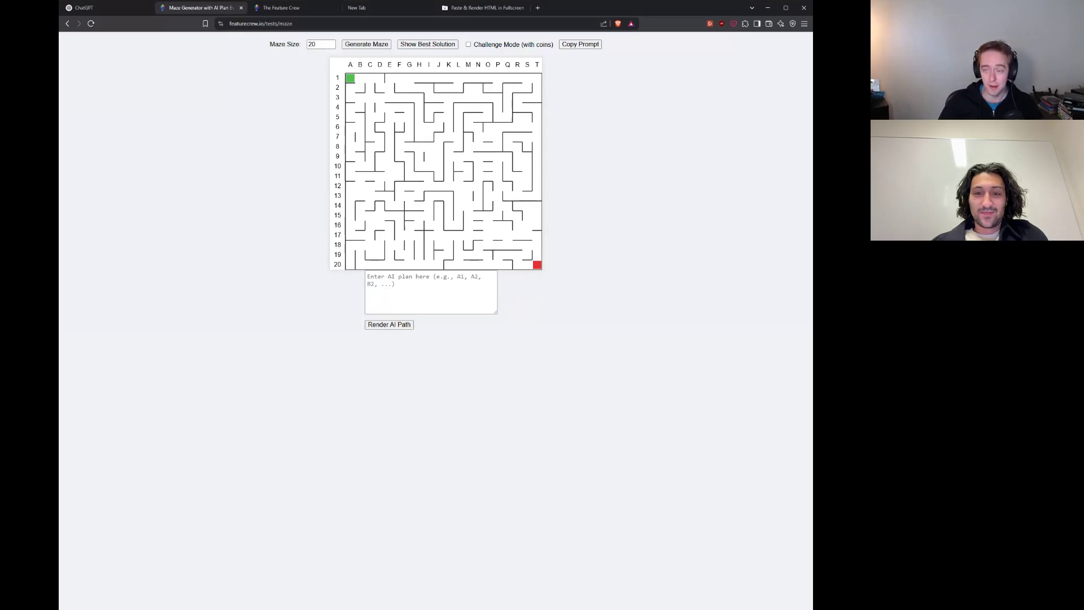
Back in ChatGPT, select o3's entire A1-to-T20 route list for the 20×20 maze.
key("ctrl+shift+Tab")
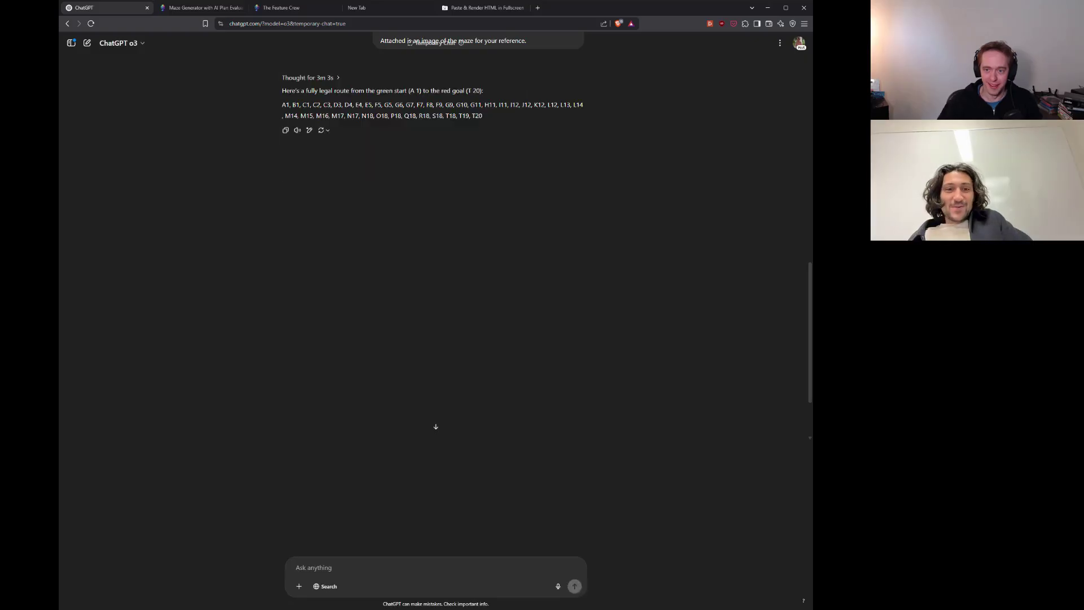
triple_click(432, 111)
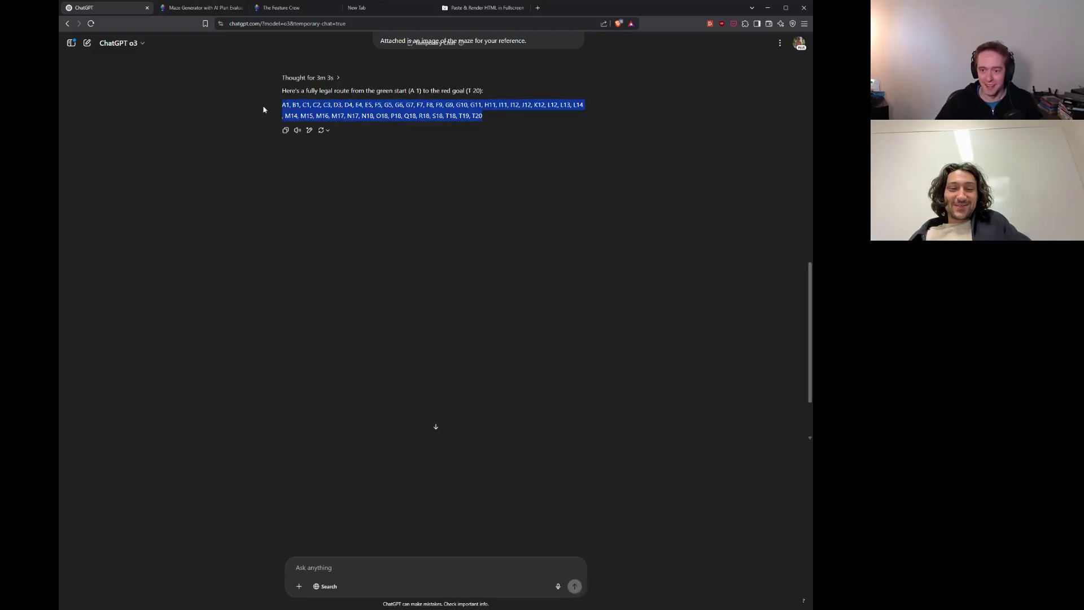